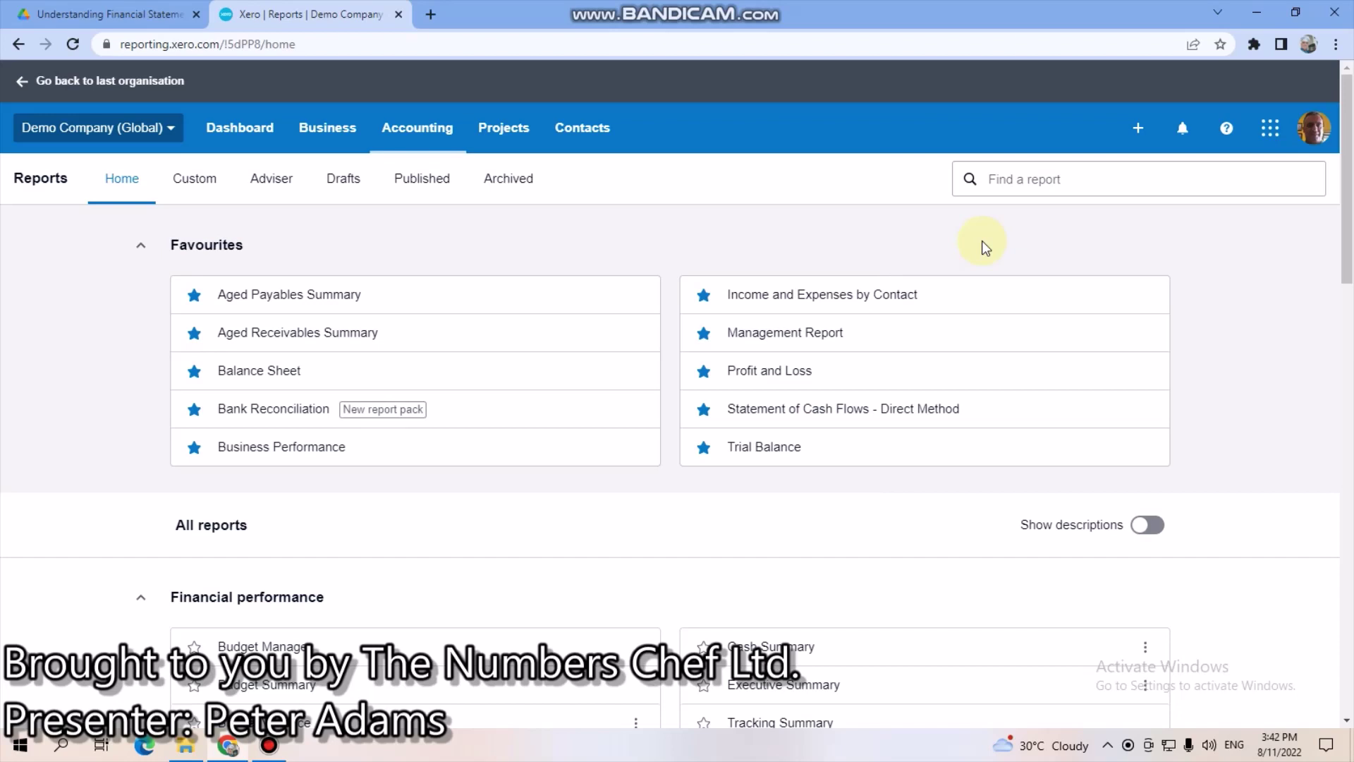
Open the Management Report and review its Executive Summary from the Cash section through to the Position section
left_click(794, 342)
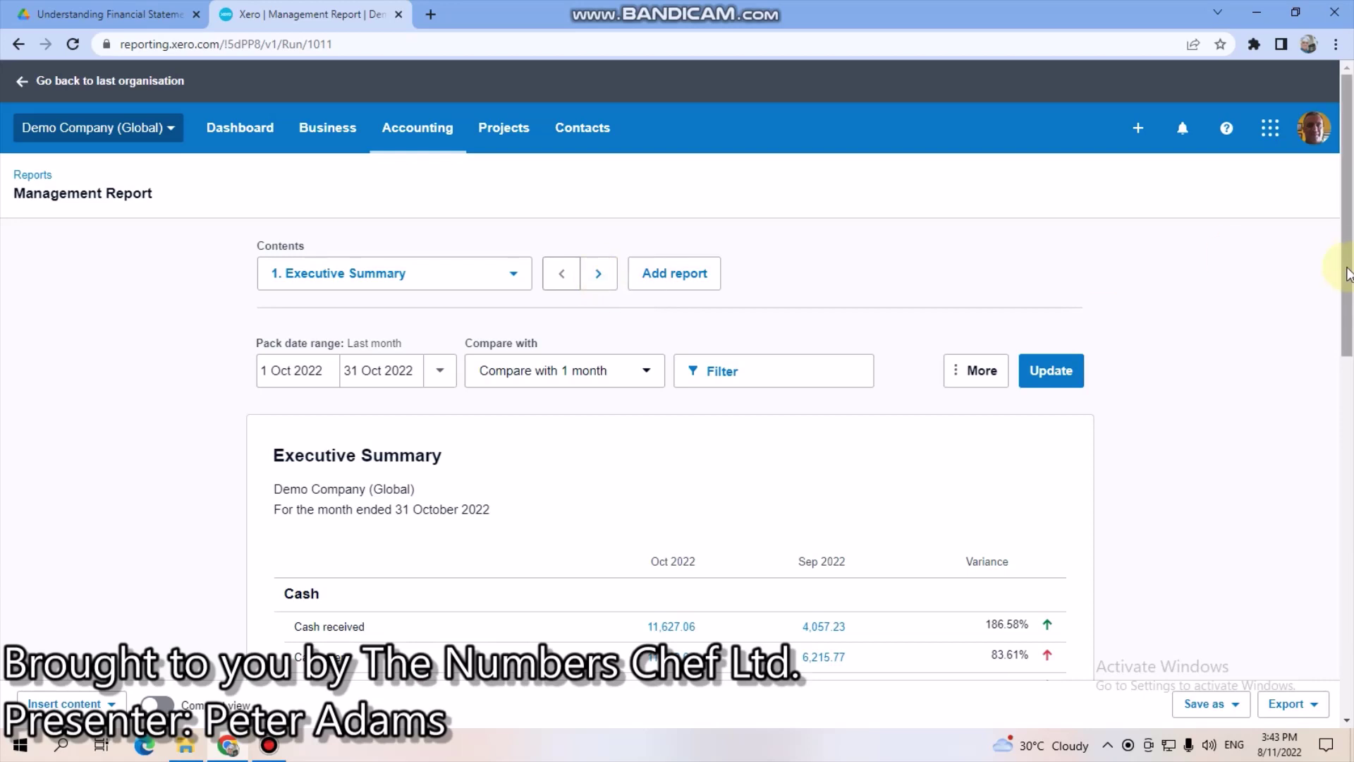
left_click_drag(1346, 271, 1351, 487)
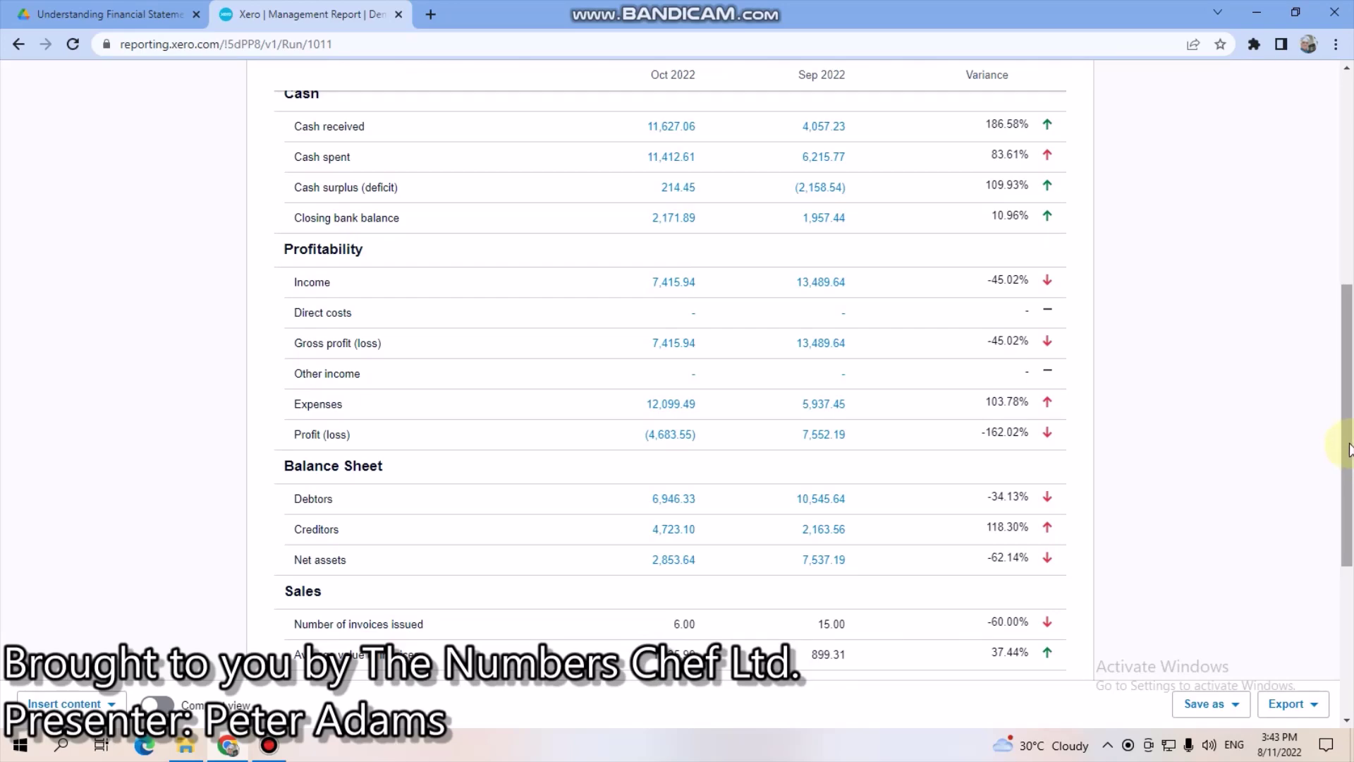
left_click_drag(1351, 476, 1351, 598)
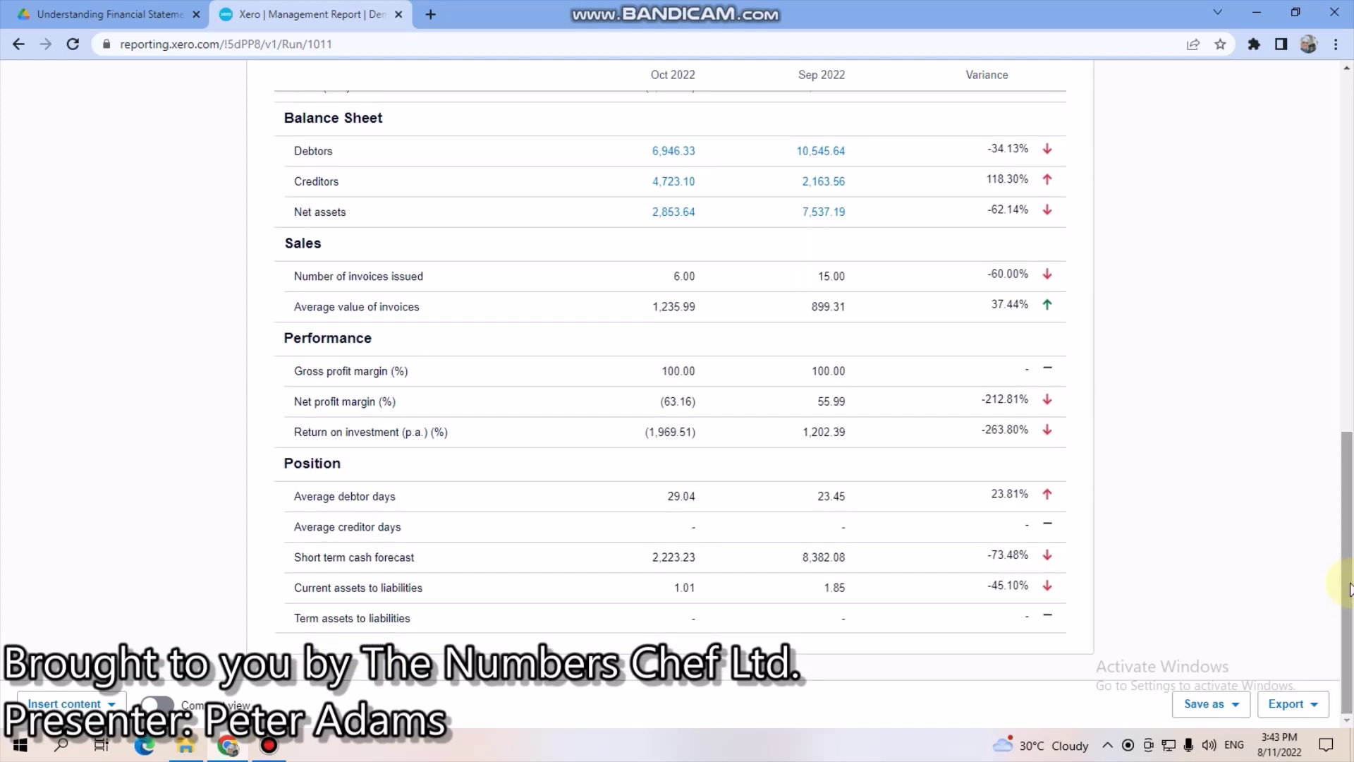
left_click_drag(1349, 589, 1348, 232)
Go to the Cash Summary in the report pack and review its income, expenses and cash movements
left_click(599, 275)
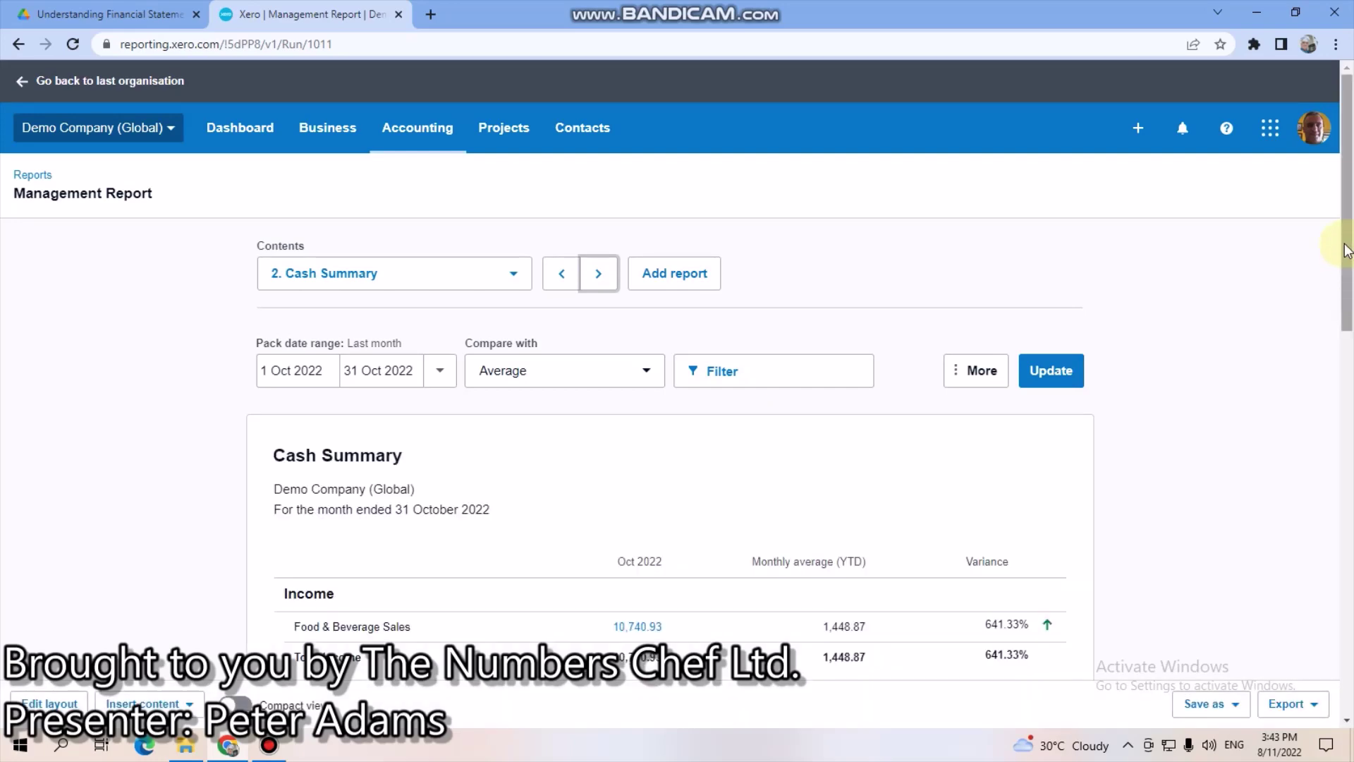
left_click_drag(1347, 248, 1339, 601)
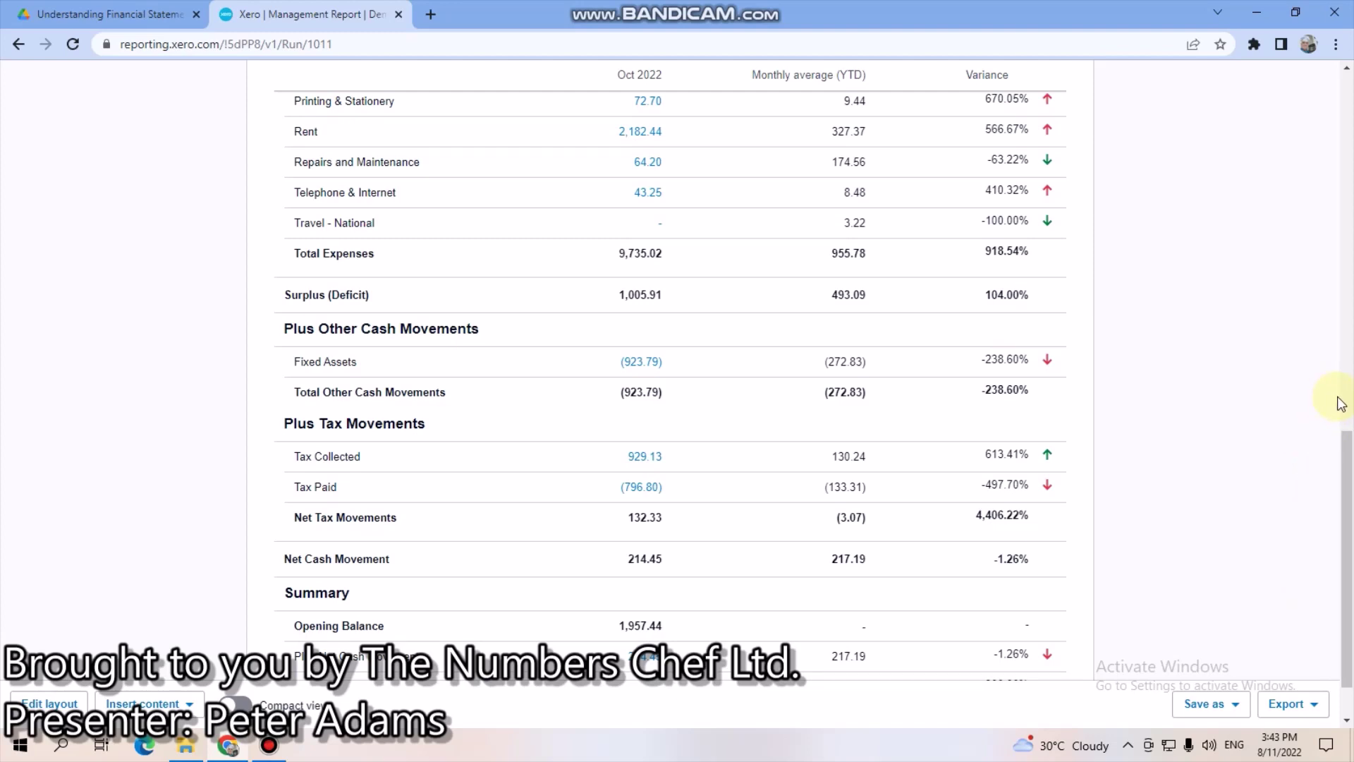
left_click_drag(1348, 560, 1348, 236)
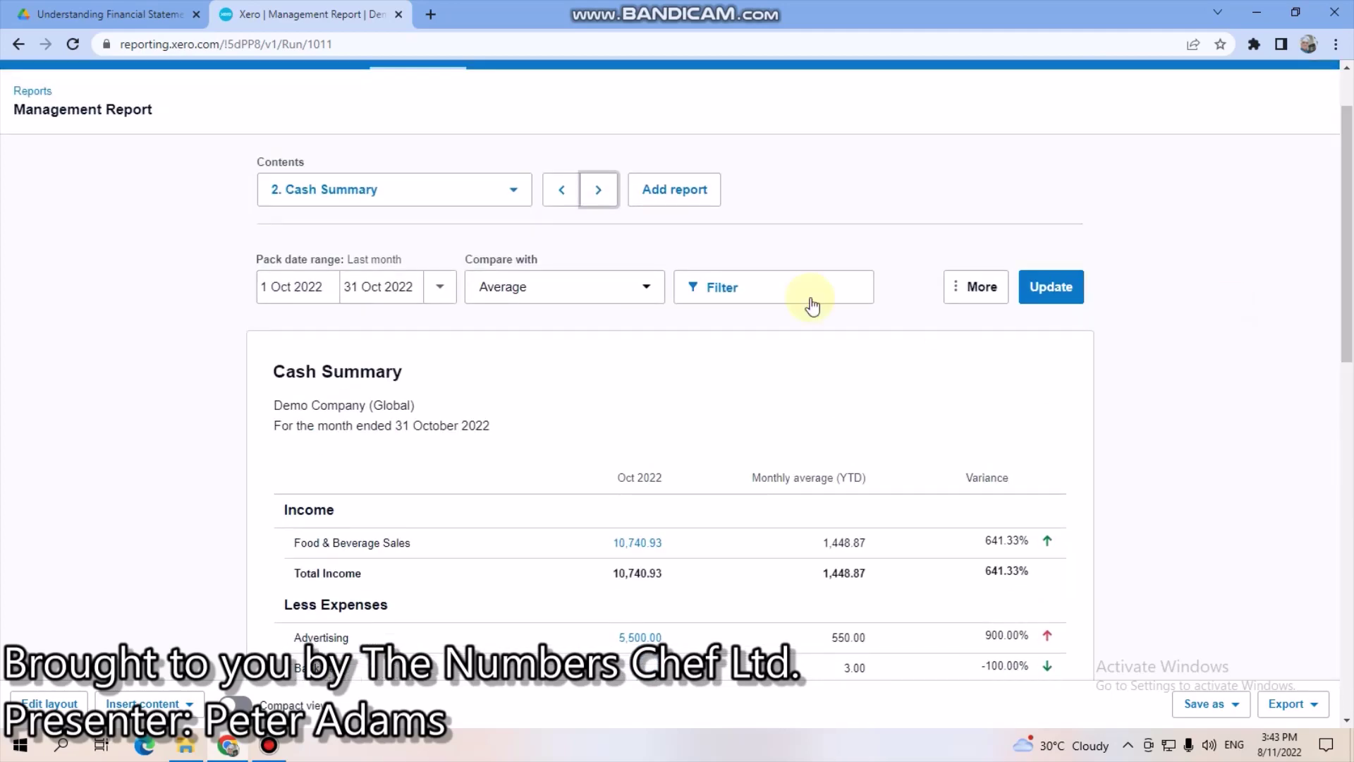
Go to the Profit and Loss report in the pack and update it to compare with the 2 previous years
left_click(596, 190)
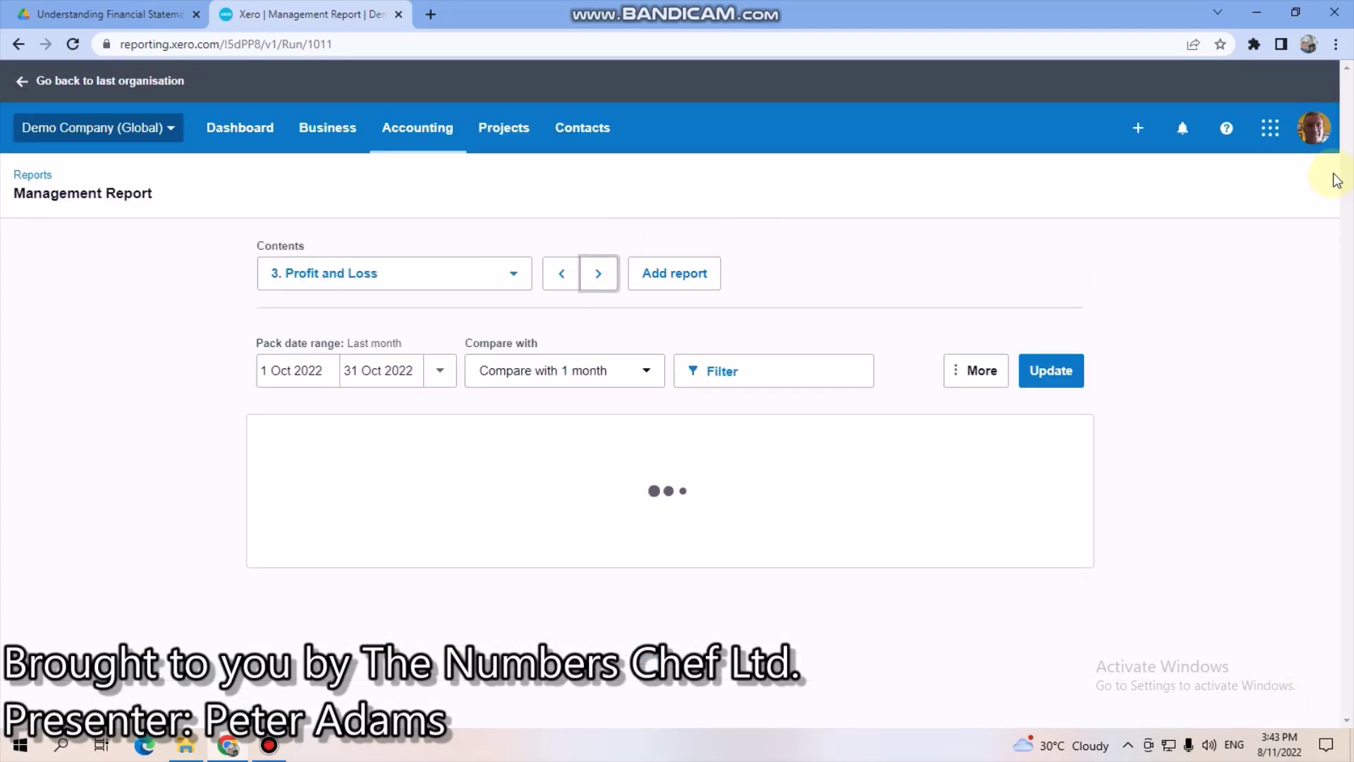
left_click_drag(1349, 185, 1230, 265)
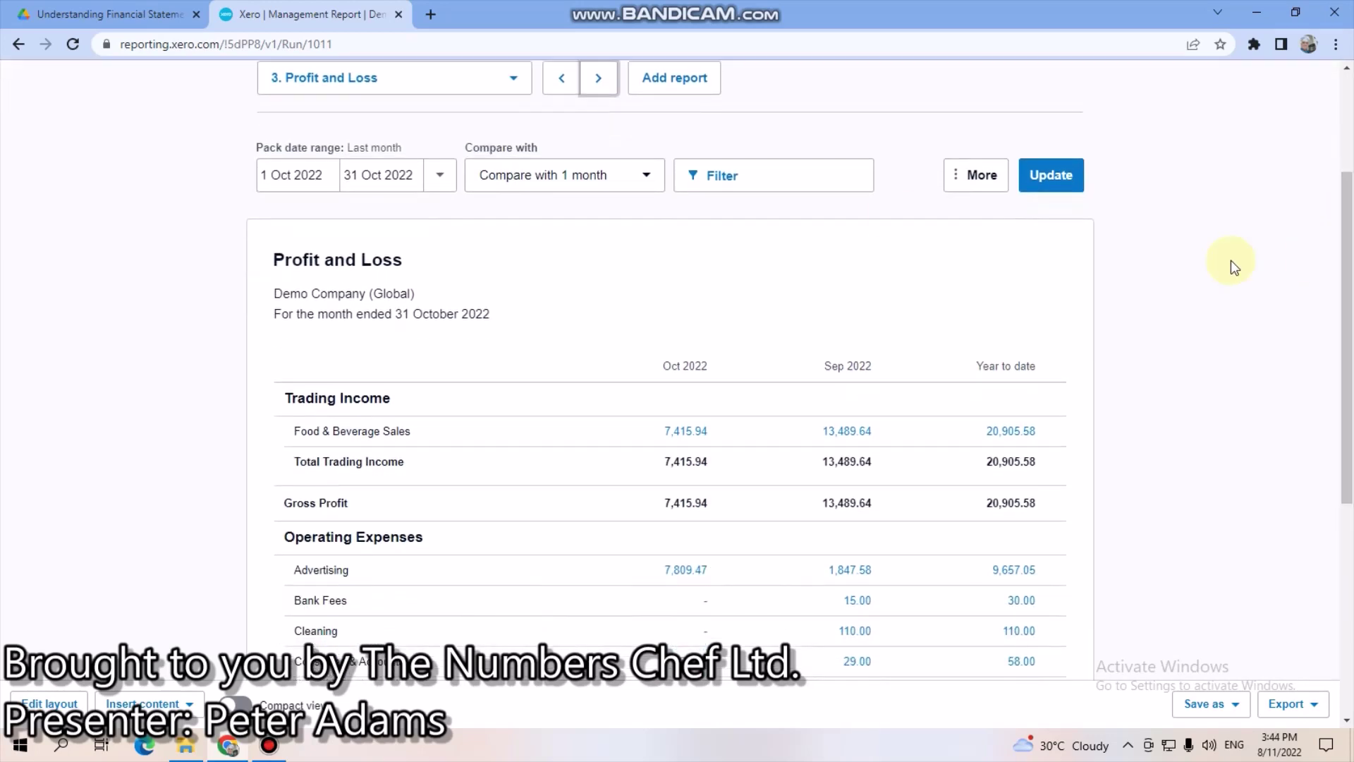
left_click(649, 181)
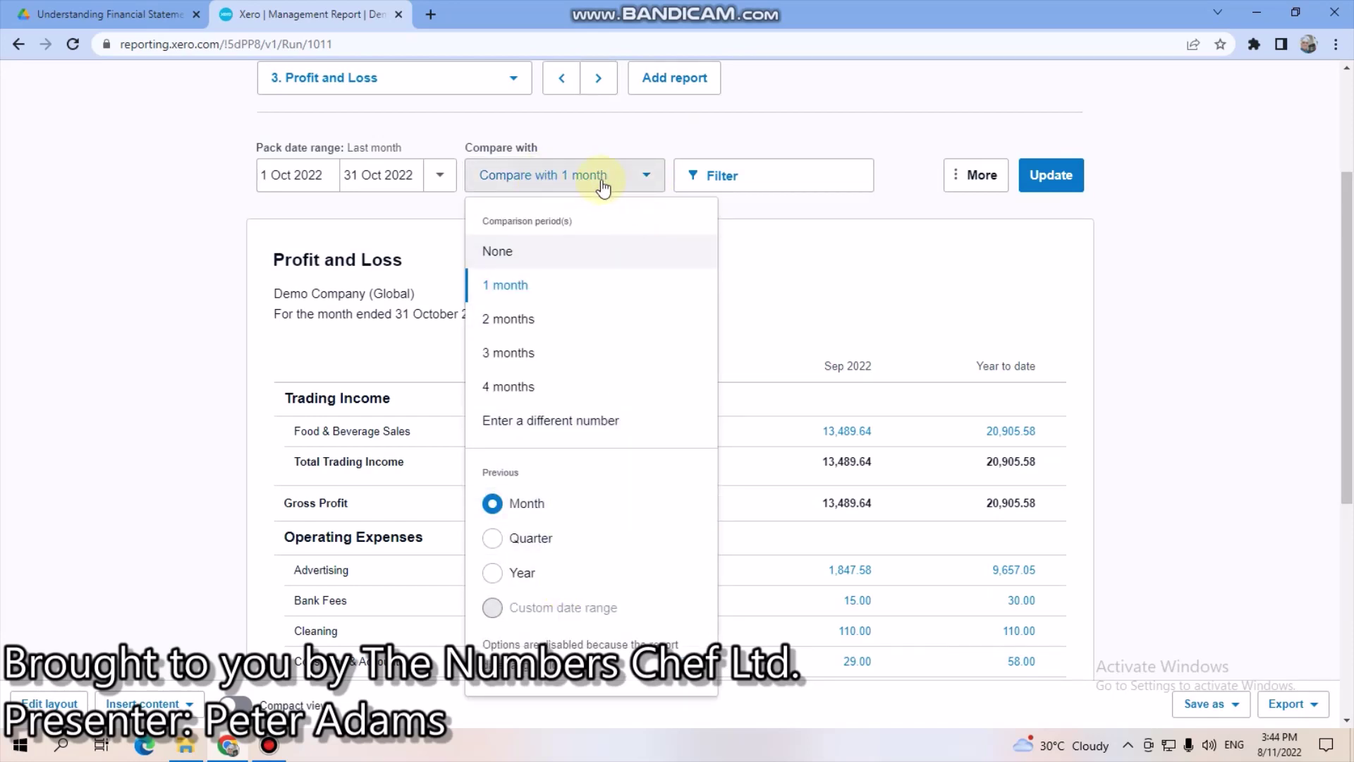
left_click(546, 577)
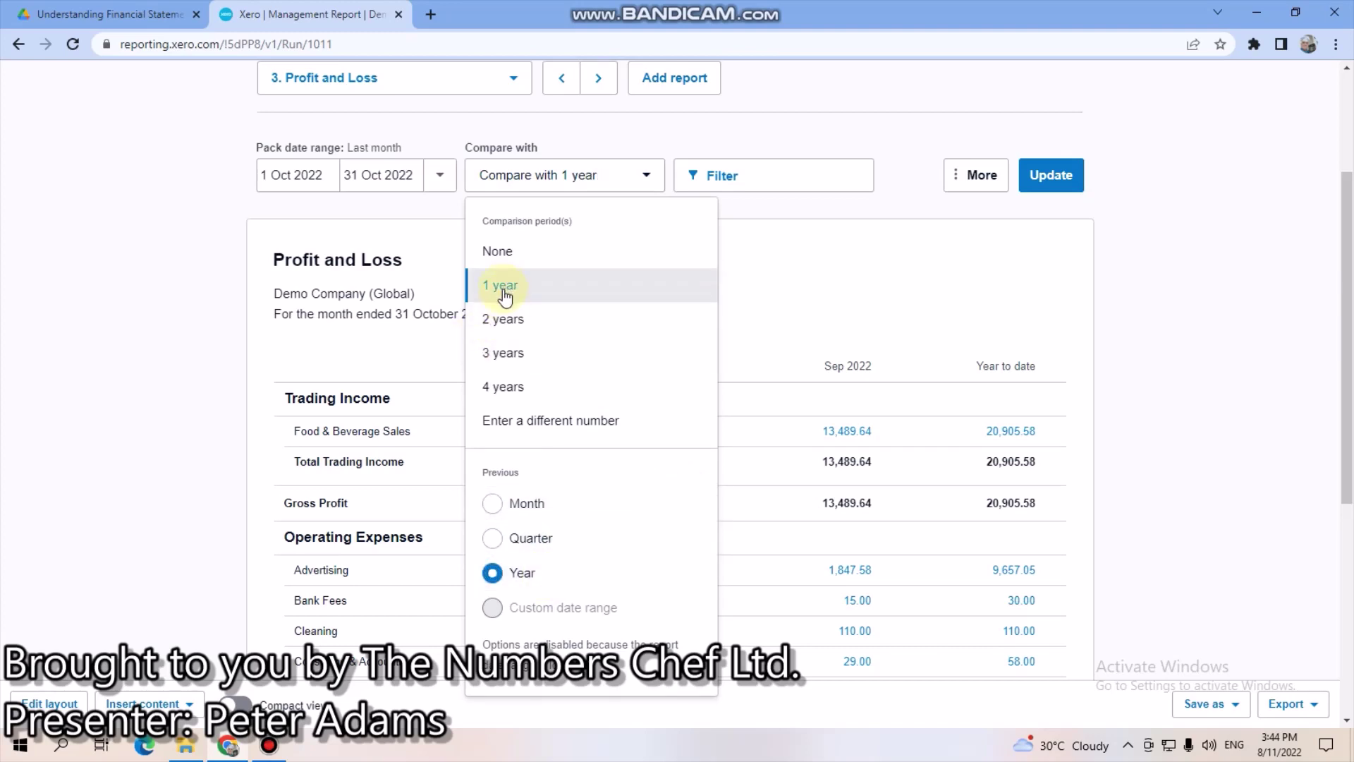
left_click(505, 319)
left_click(1053, 180)
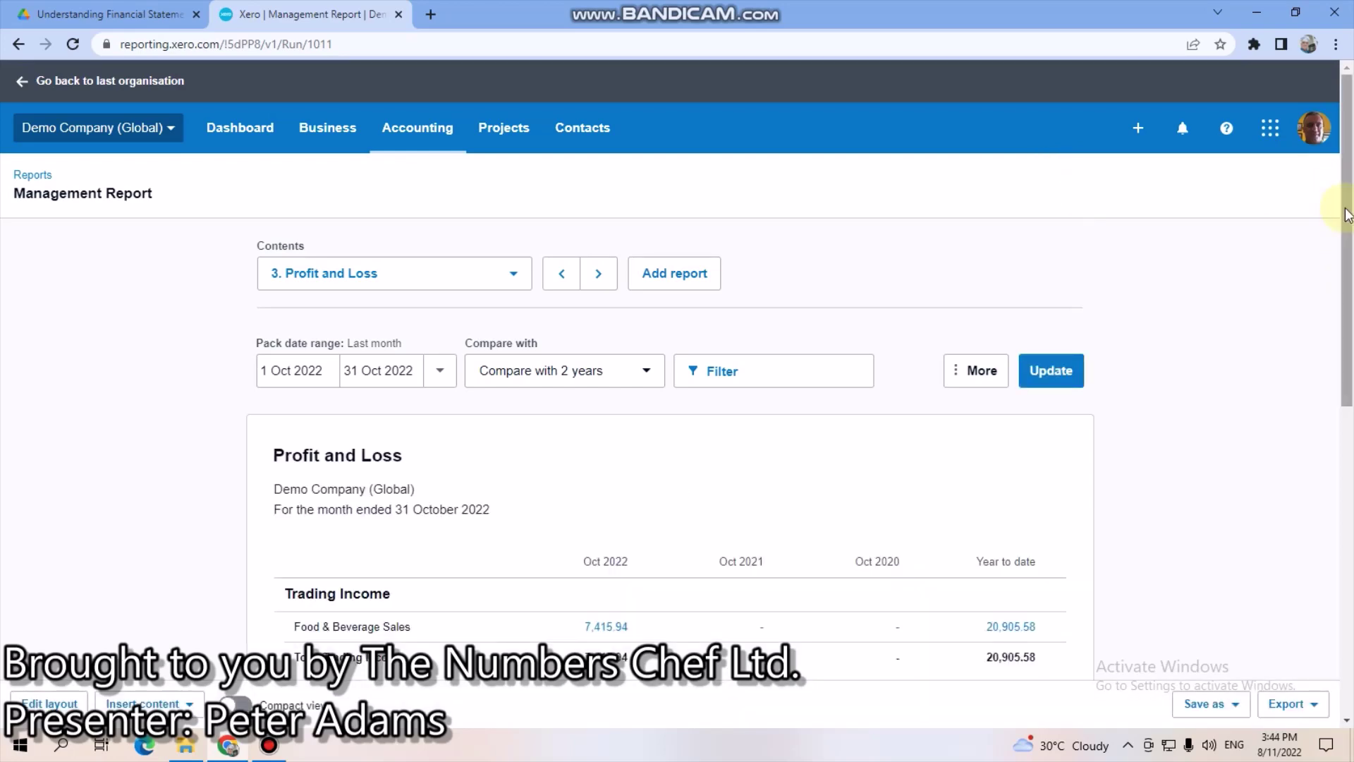
mouse_move(1347, 215)
left_mouse_down()
mouse_move(1339, 569)
mouse_move(1333, 227)
left_mouse_up()
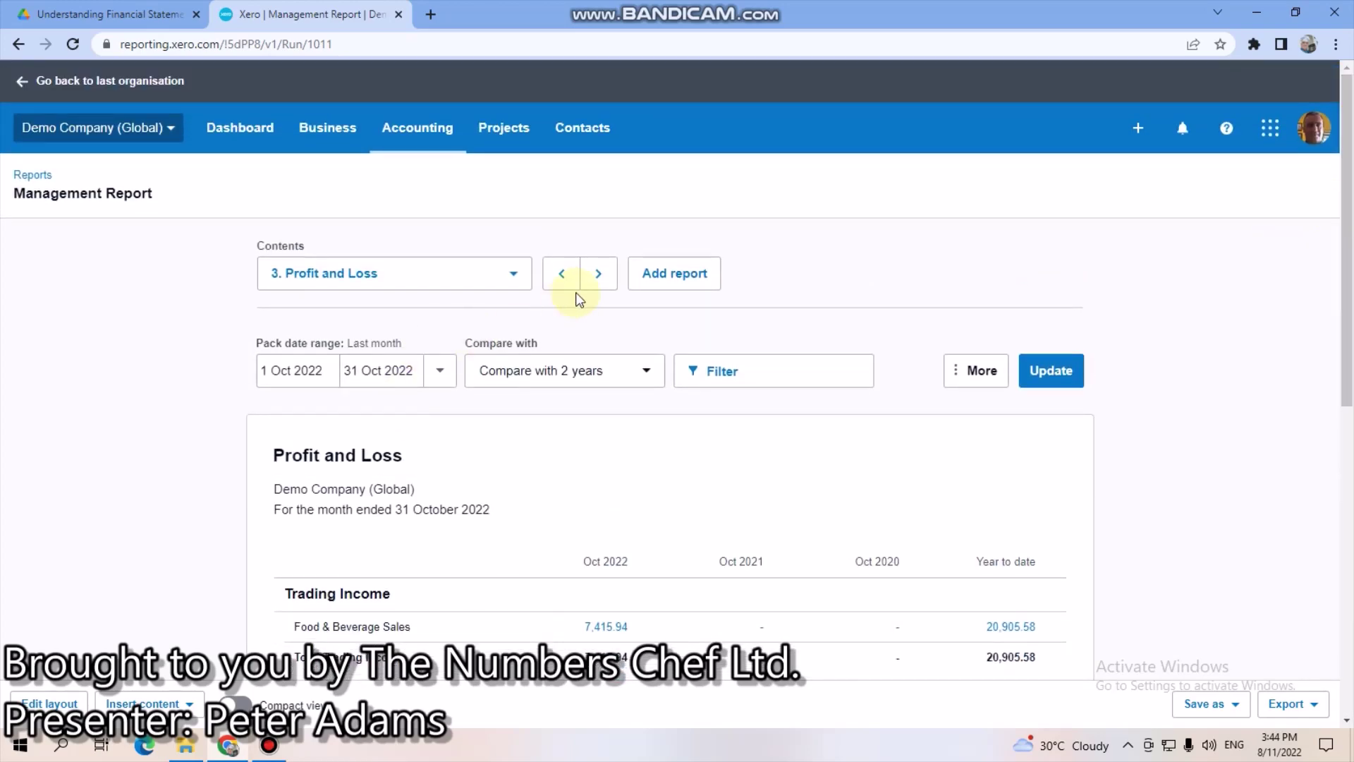
Go to the Balance Sheet in the pack and examine its figures and comparison period options
left_click(596, 286)
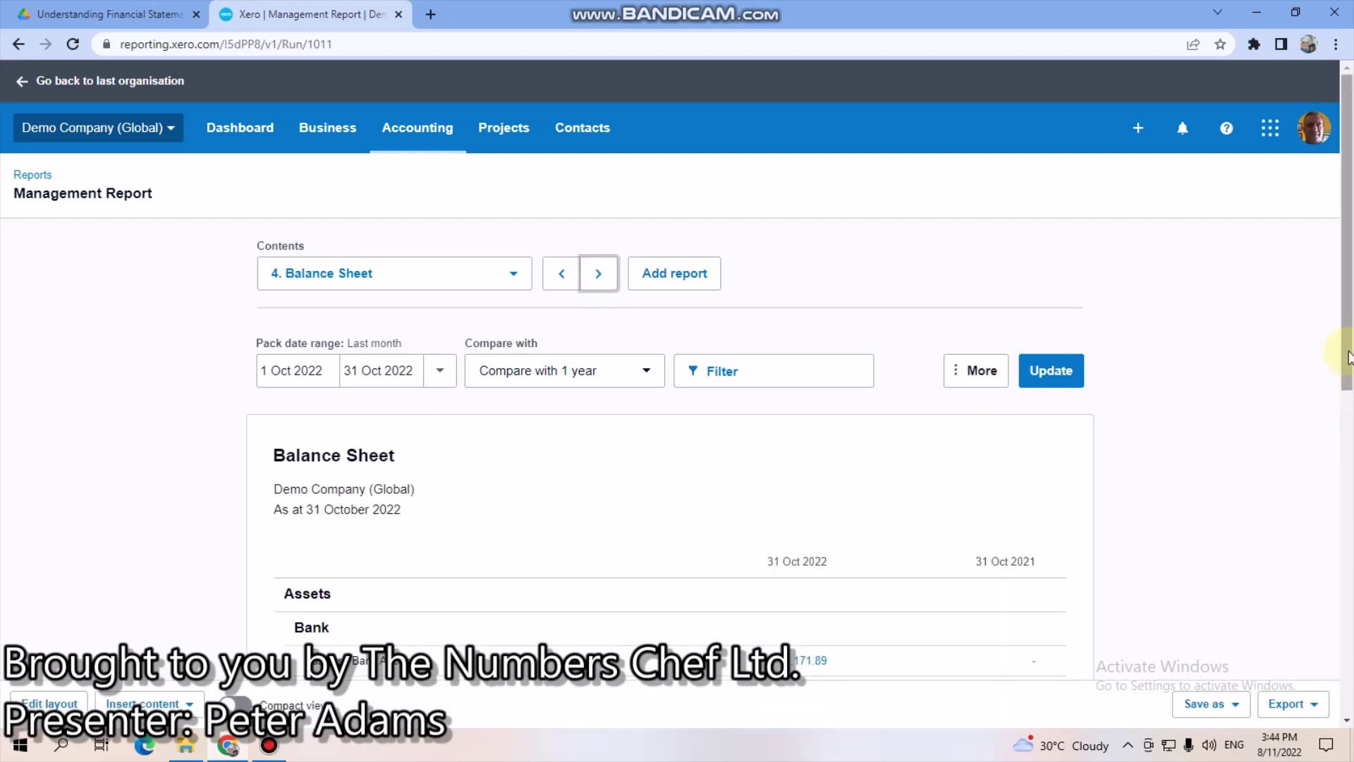
left_click_drag(1346, 344, 1348, 447)
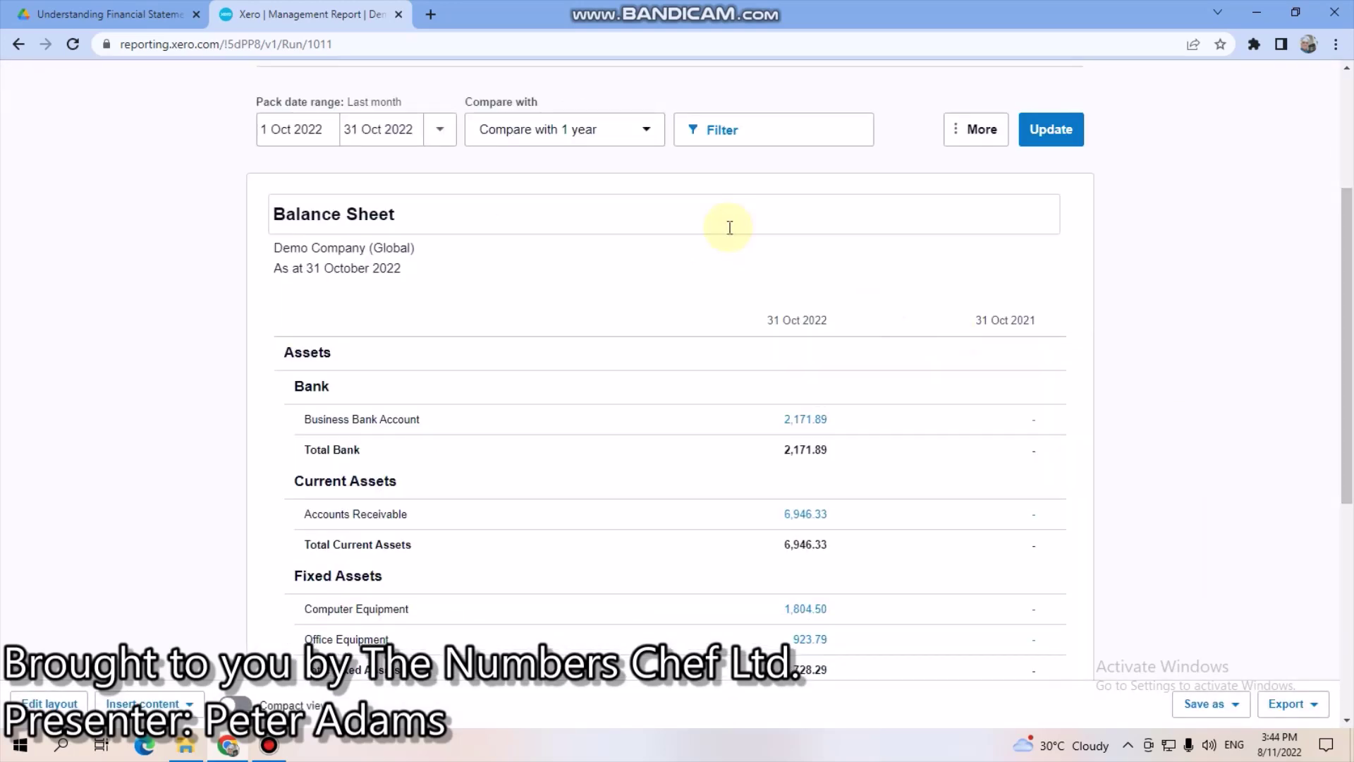
left_click(644, 140)
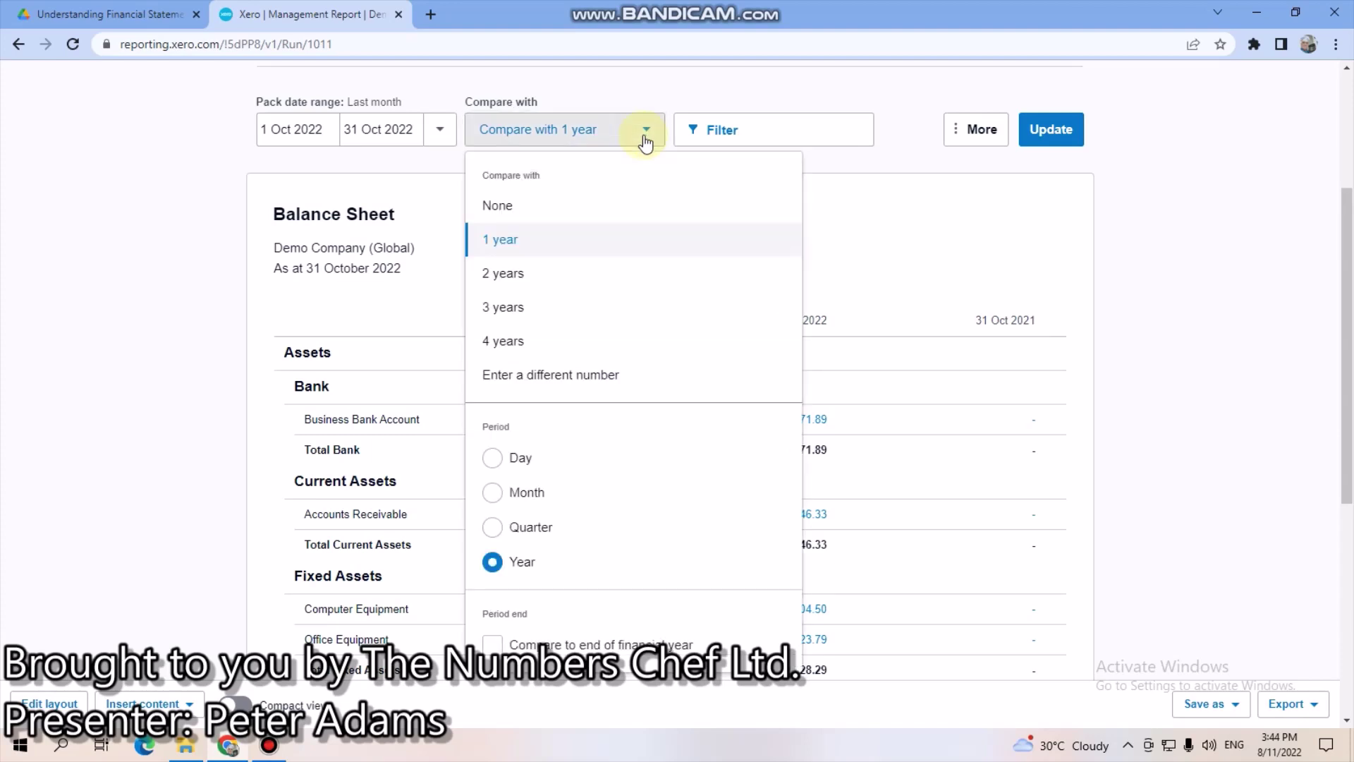
left_click(1289, 395)
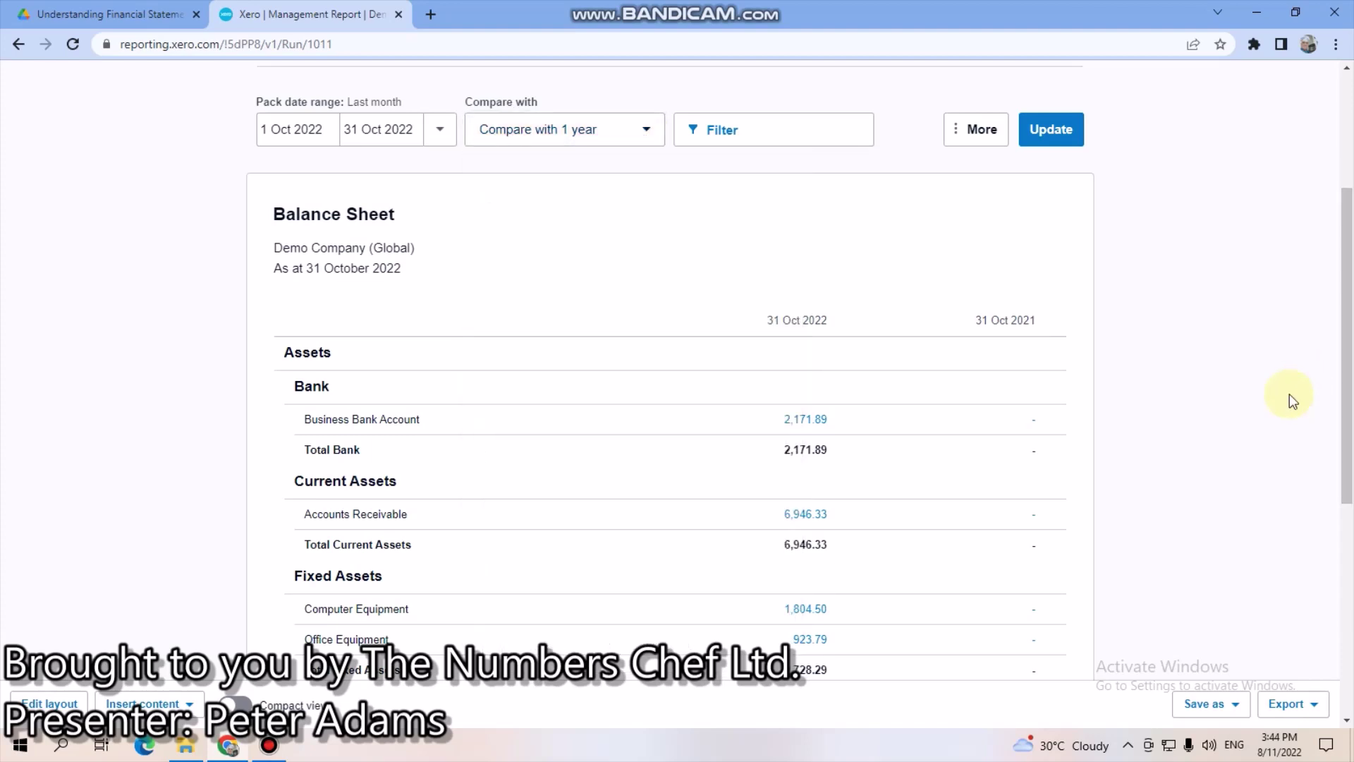
Go to the Aged Receivables Summary in the pack and update it to show Percentage of total
left_click_drag(1344, 368, 1318, 248)
left_click(593, 276)
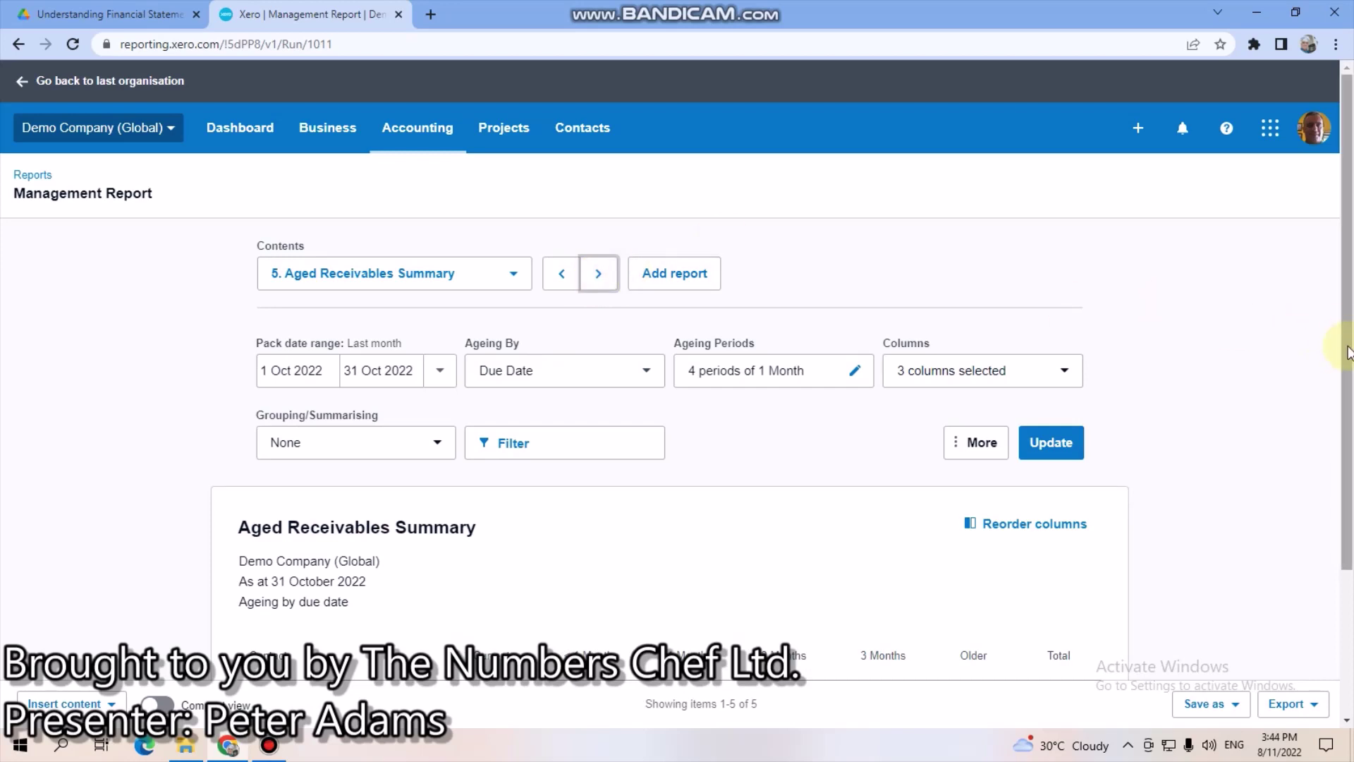
left_click_drag(1347, 353, 1347, 452)
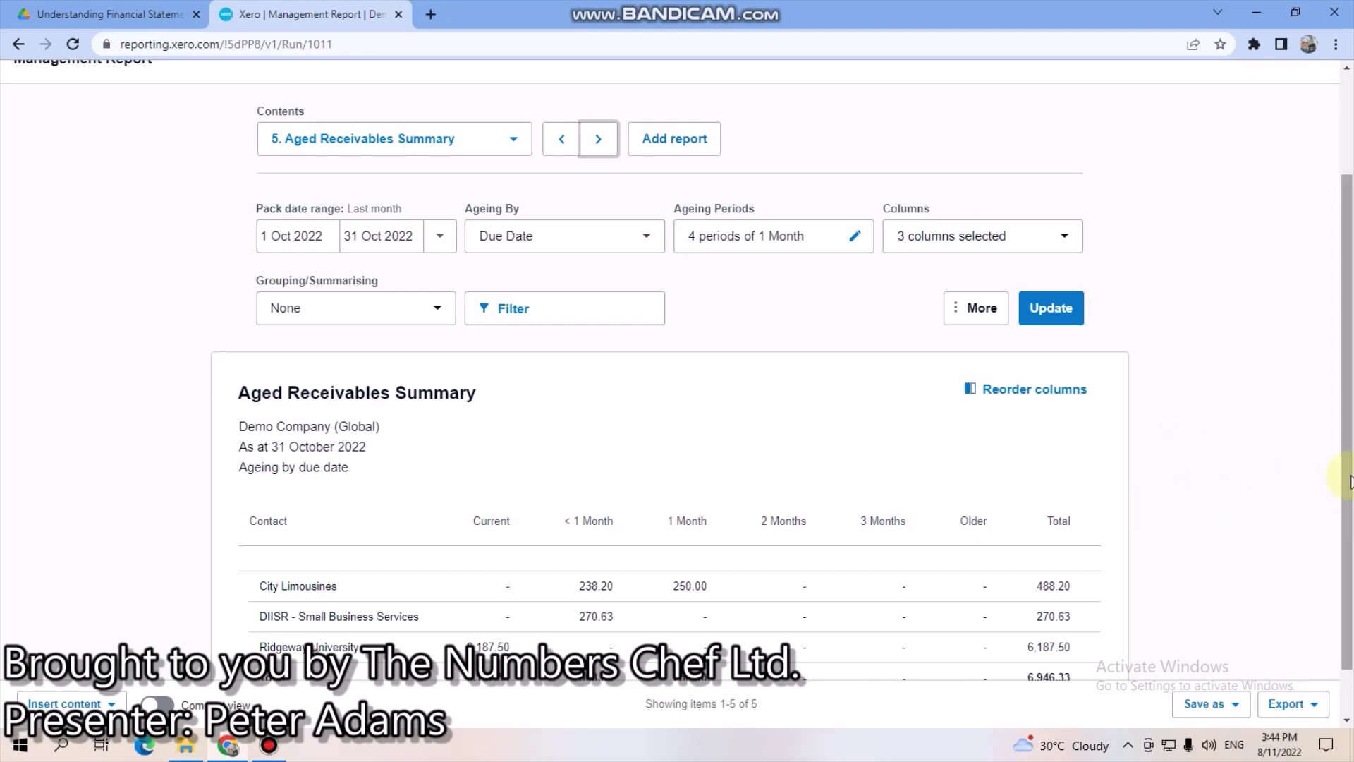
left_click_drag(1347, 515, 1351, 582)
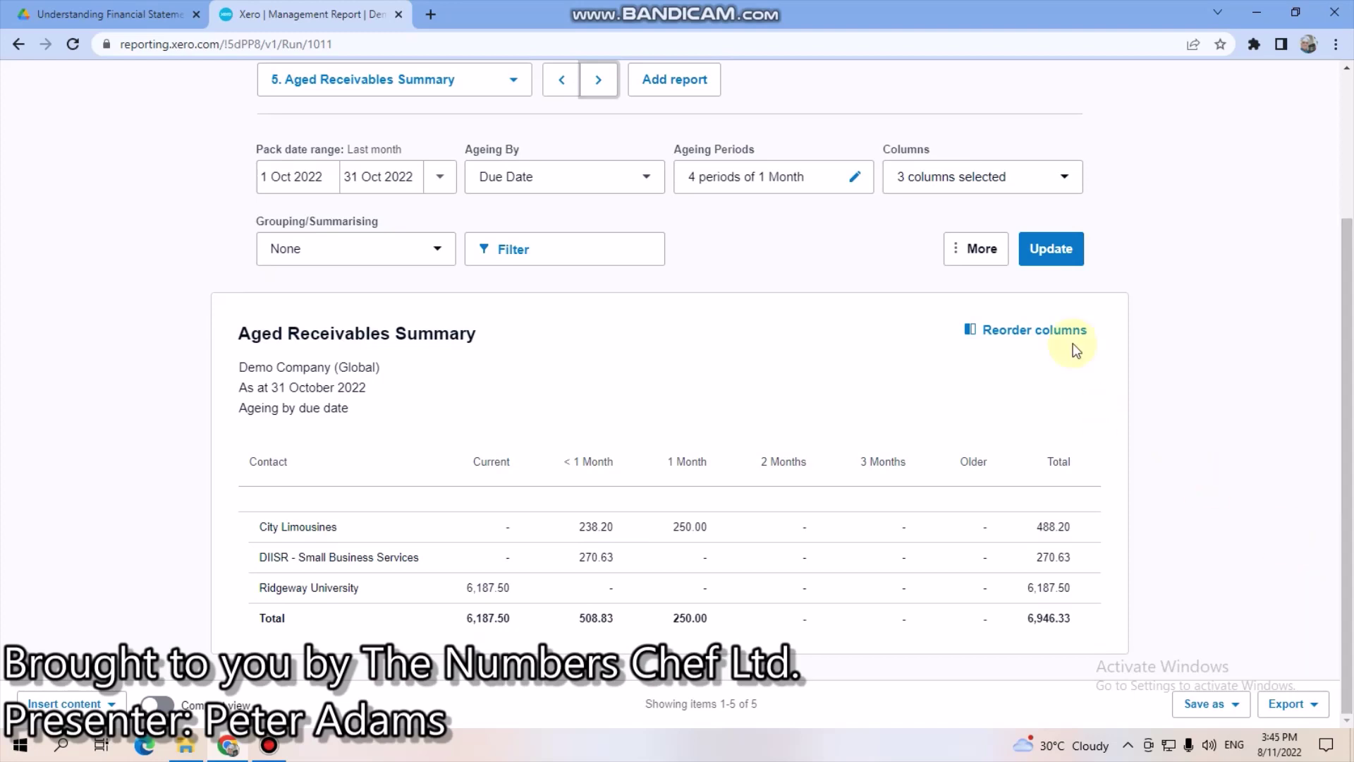
left_click(972, 257)
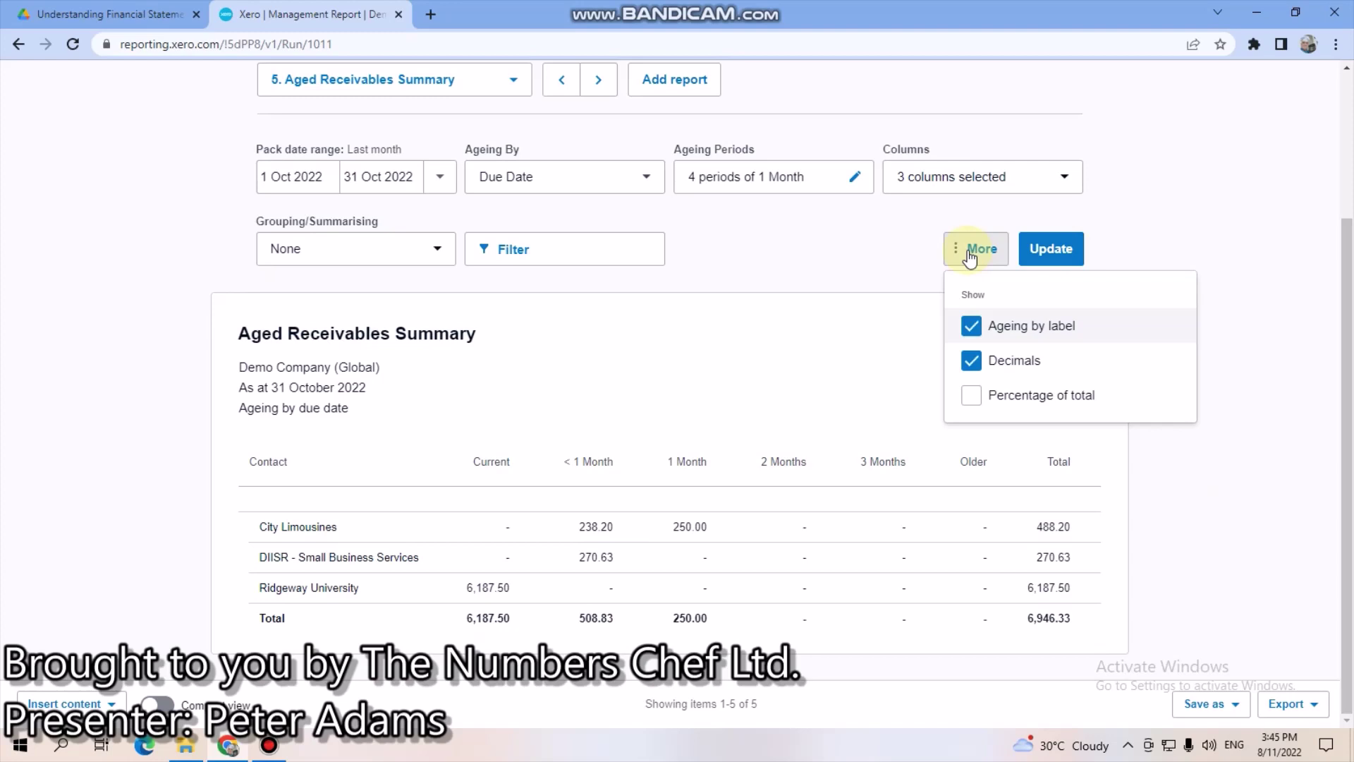
left_click(972, 396)
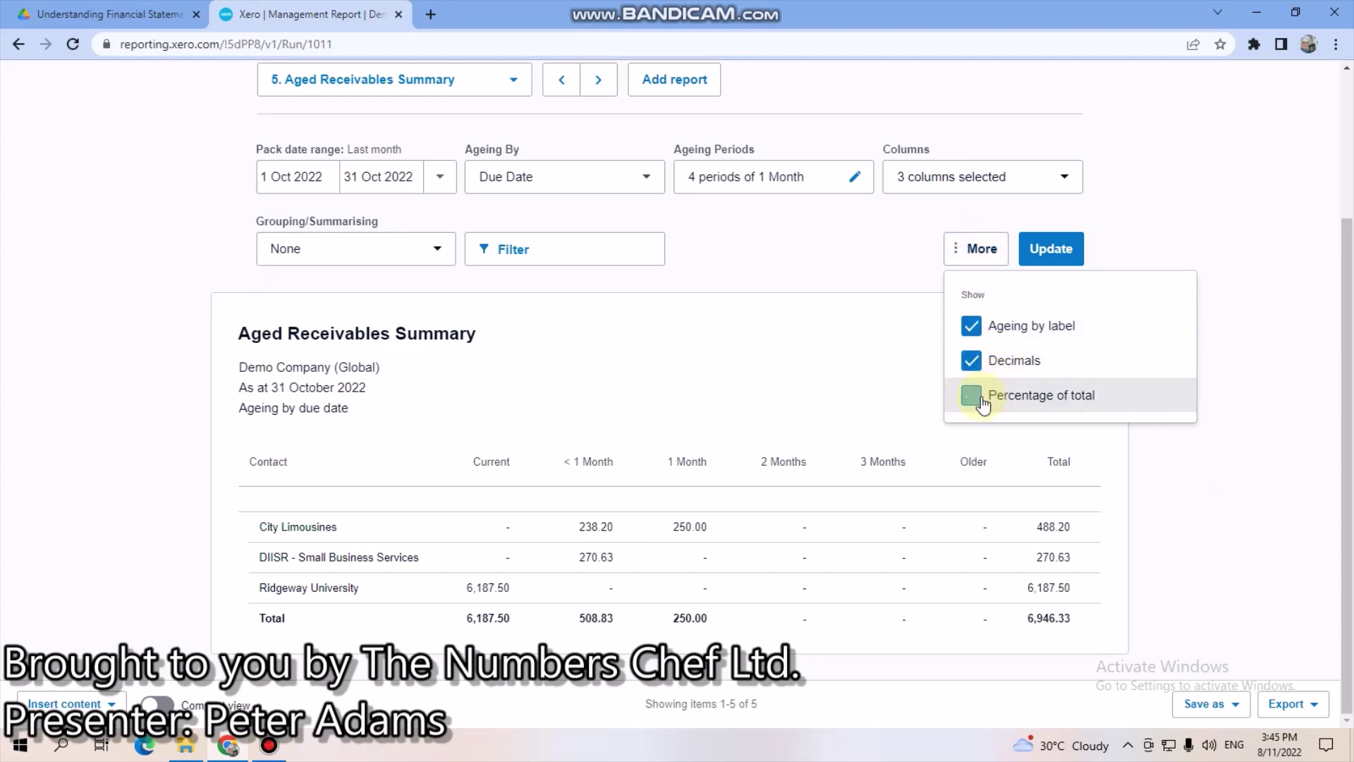
left_click(1058, 250)
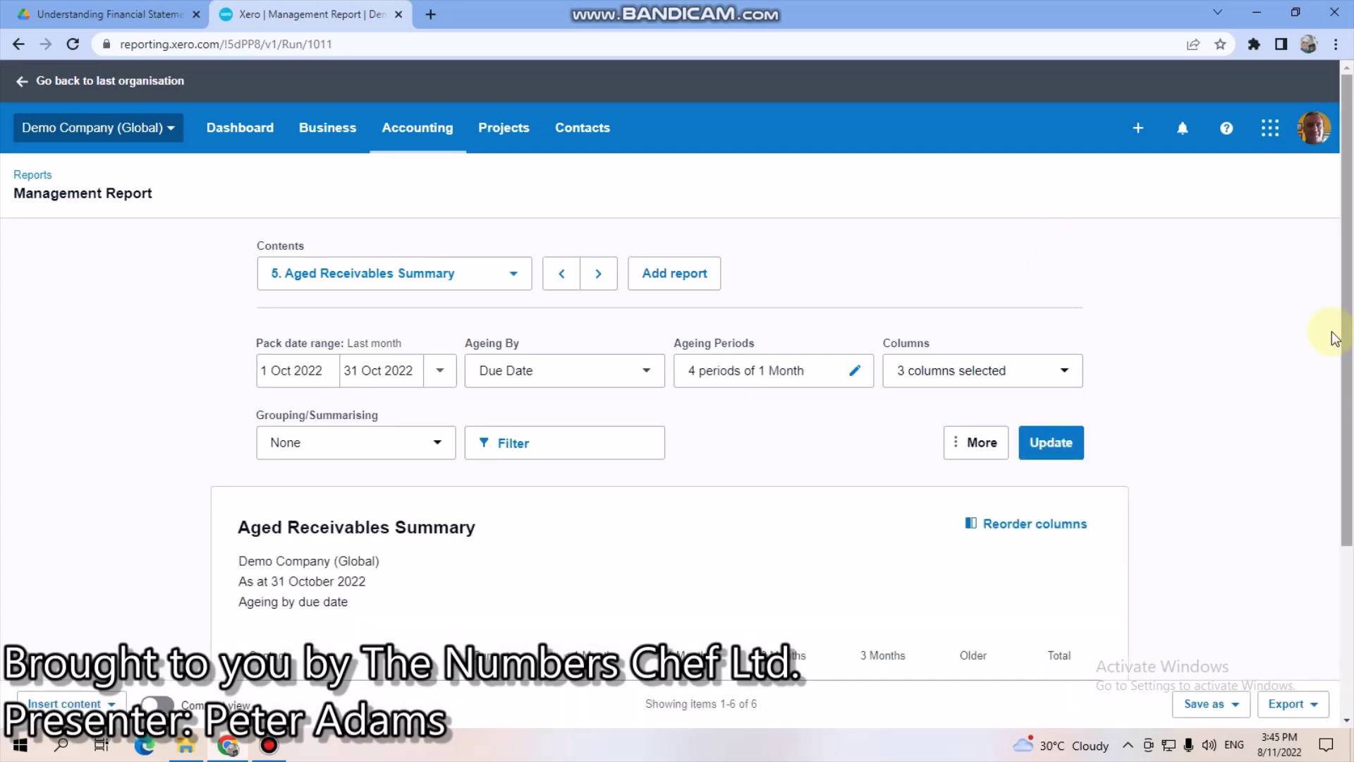
left_click_drag(1352, 331, 1352, 503)
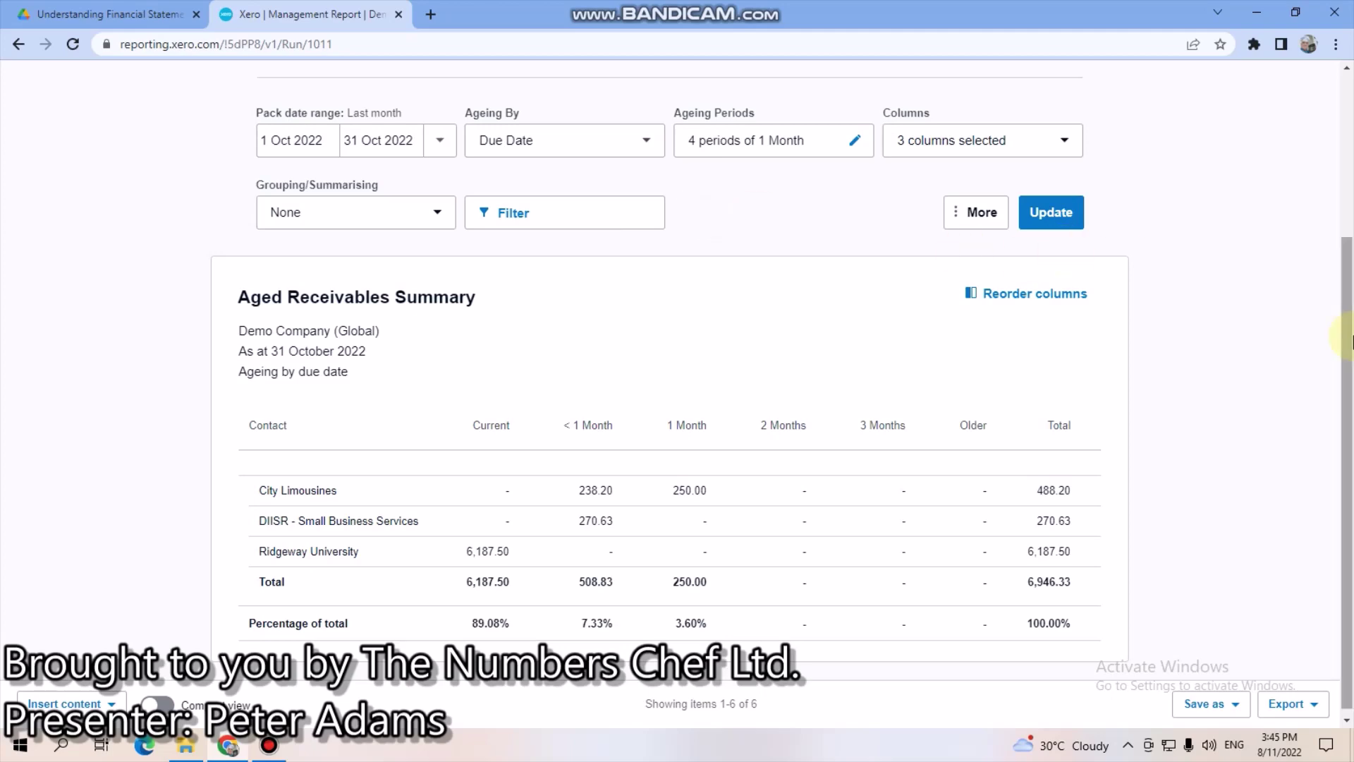
Go to the Aged Payables Summary in the pack and look over its contact balances and additional display options
left_click_drag(1345, 388, 1345, 201)
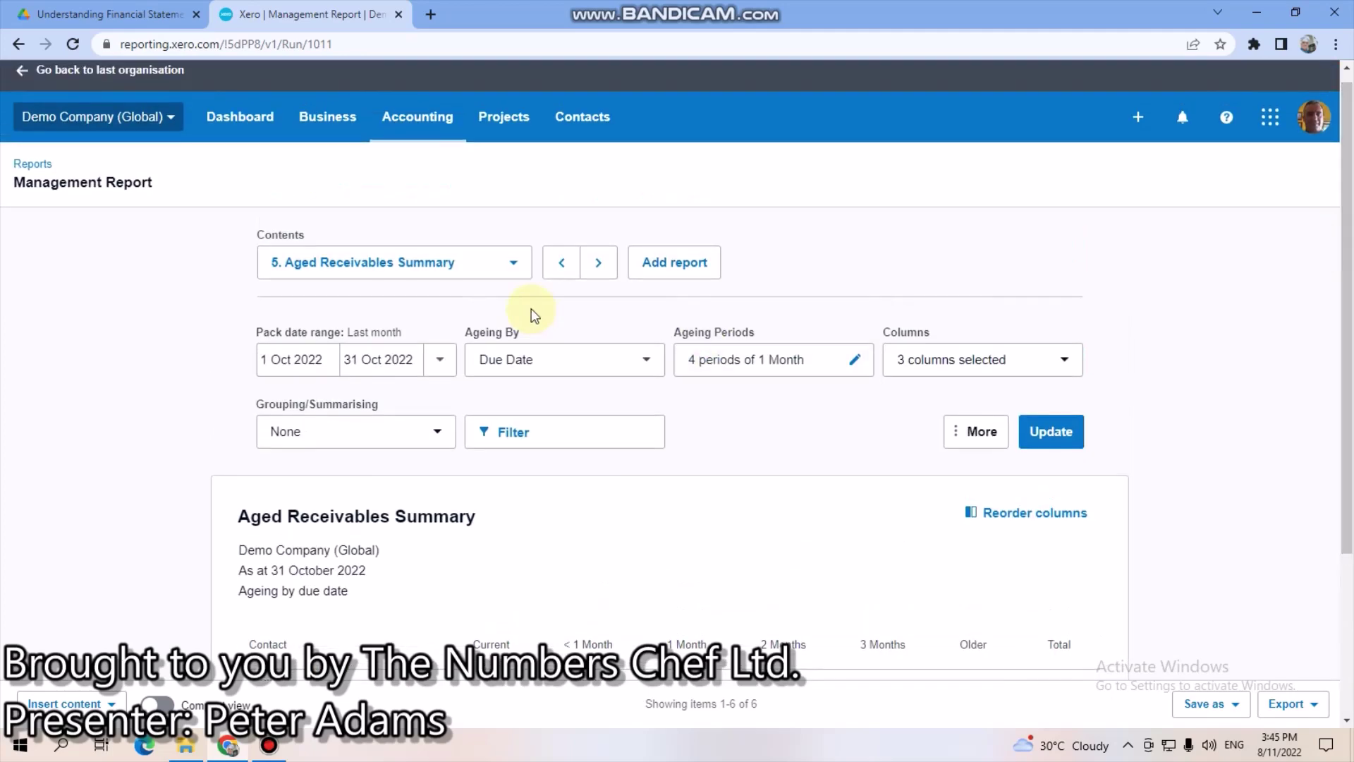
left_click(596, 263)
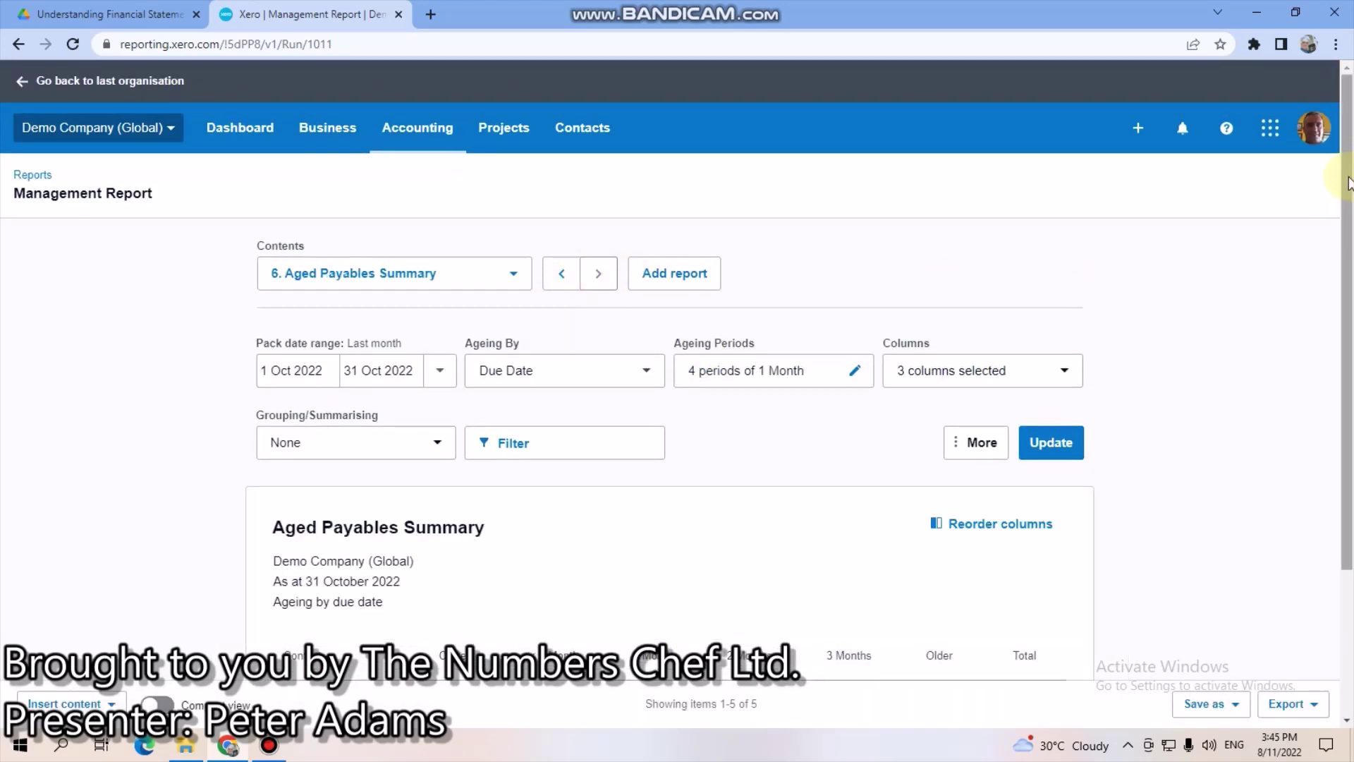
left_click_drag(1347, 228, 1351, 423)
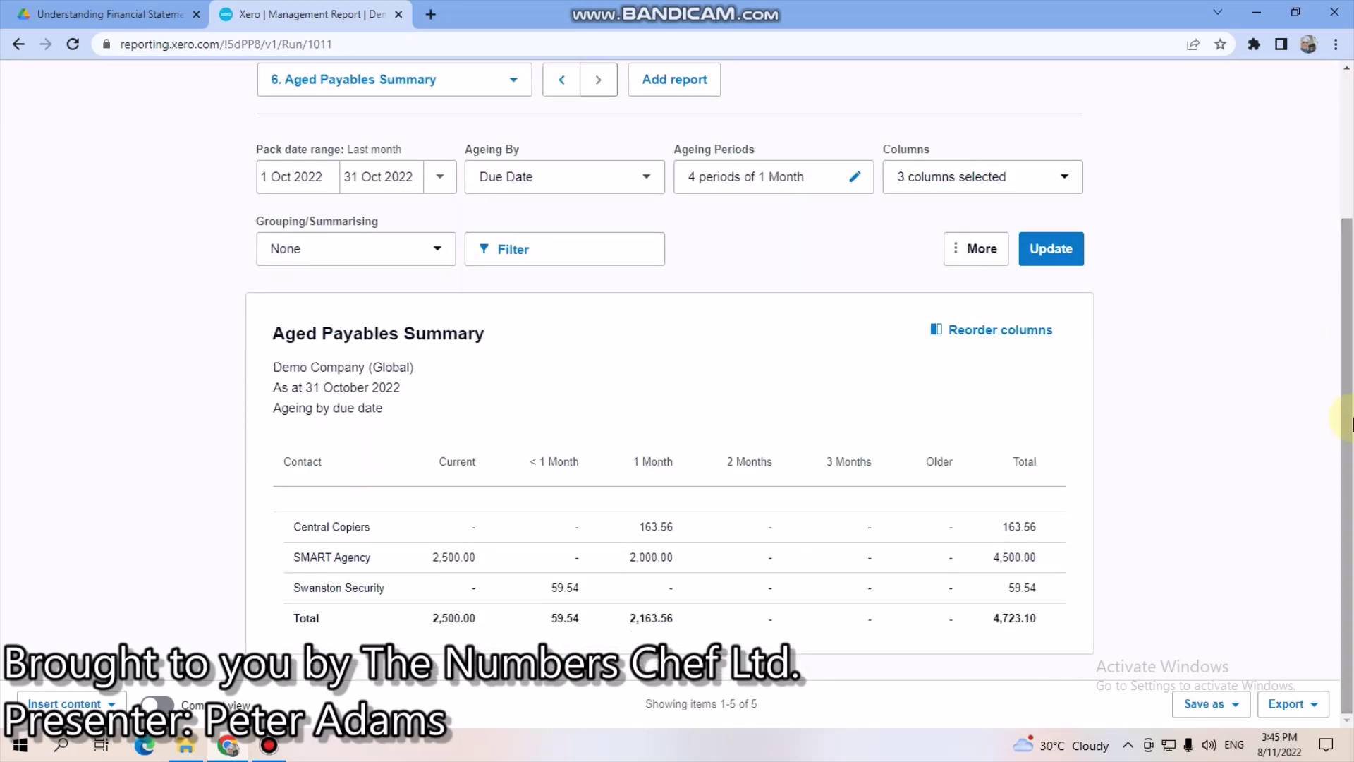
left_click(991, 251)
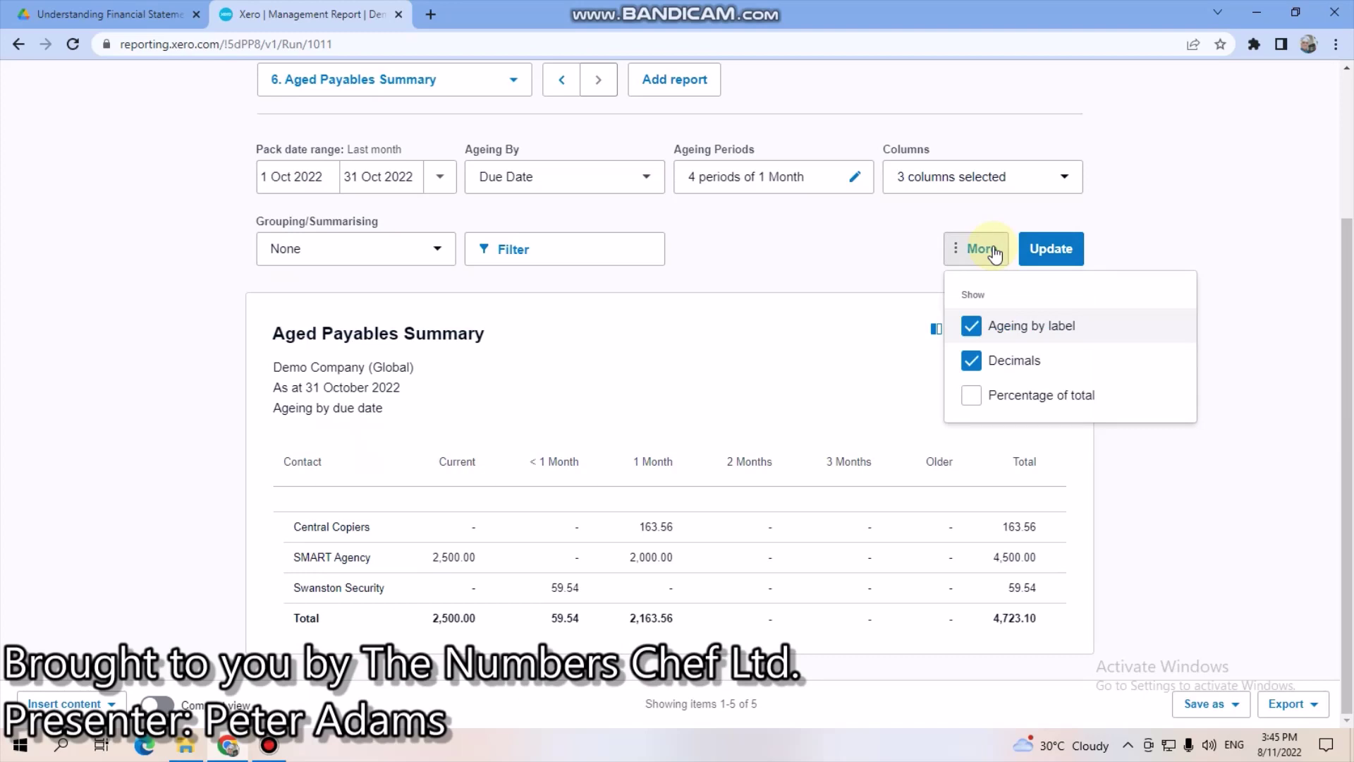
left_click(1209, 257)
Add the Email column to the Aged Payables Summary and update the report
left_click(1063, 181)
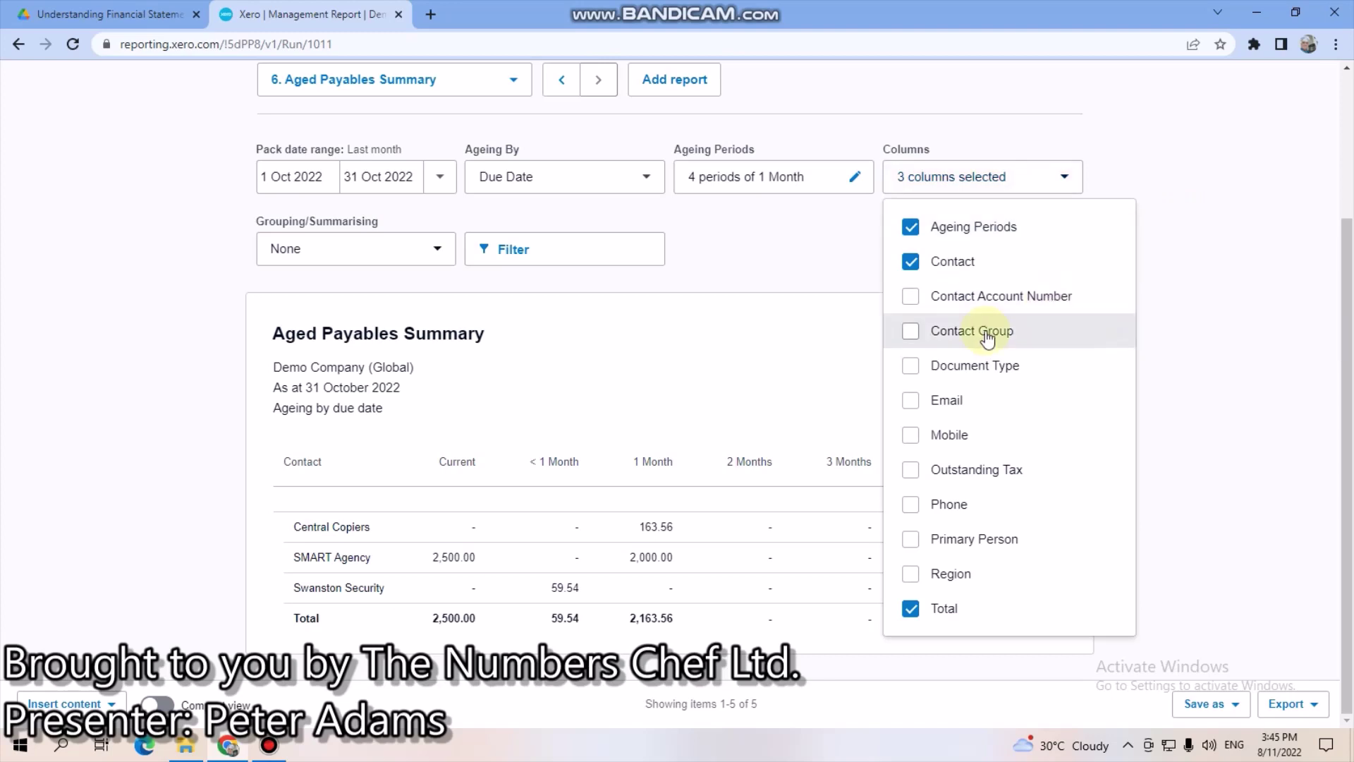
left_click(910, 399)
left_click(1236, 437)
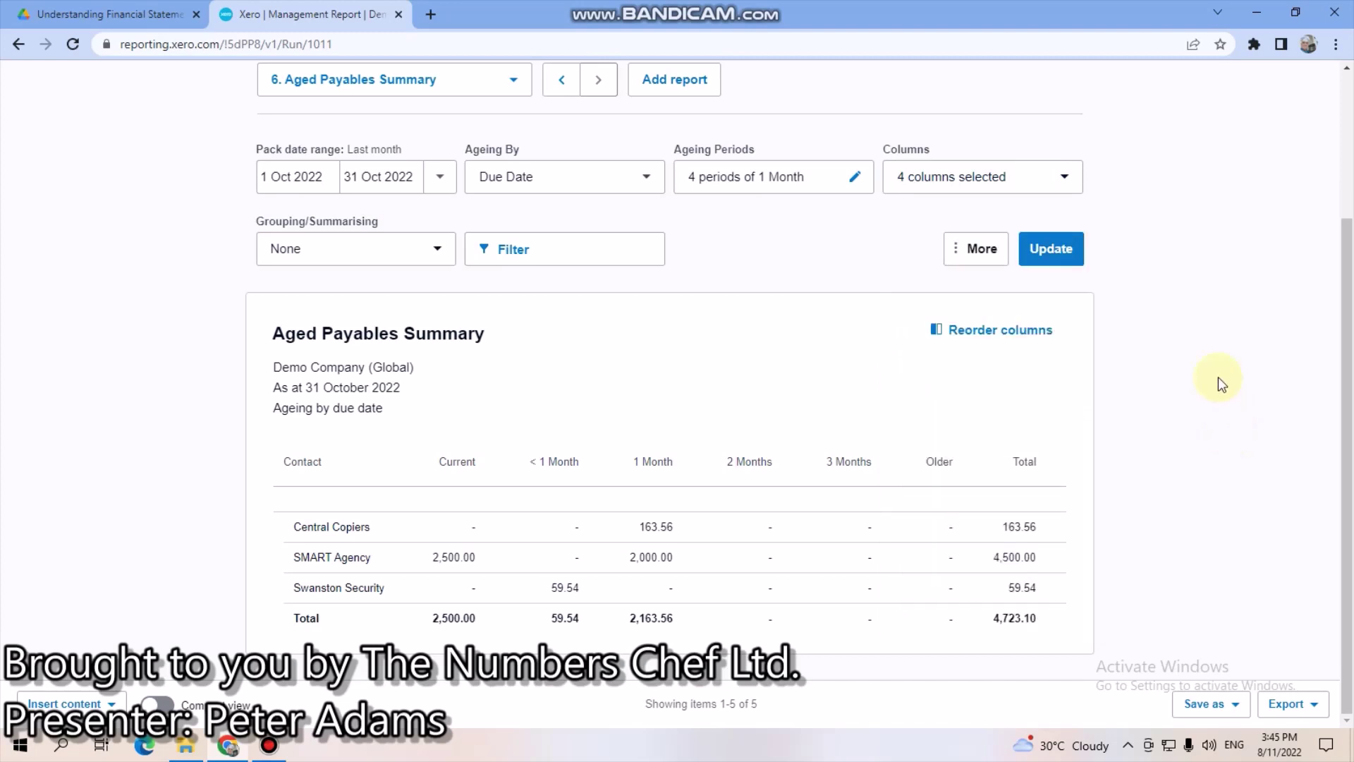
left_click(1064, 251)
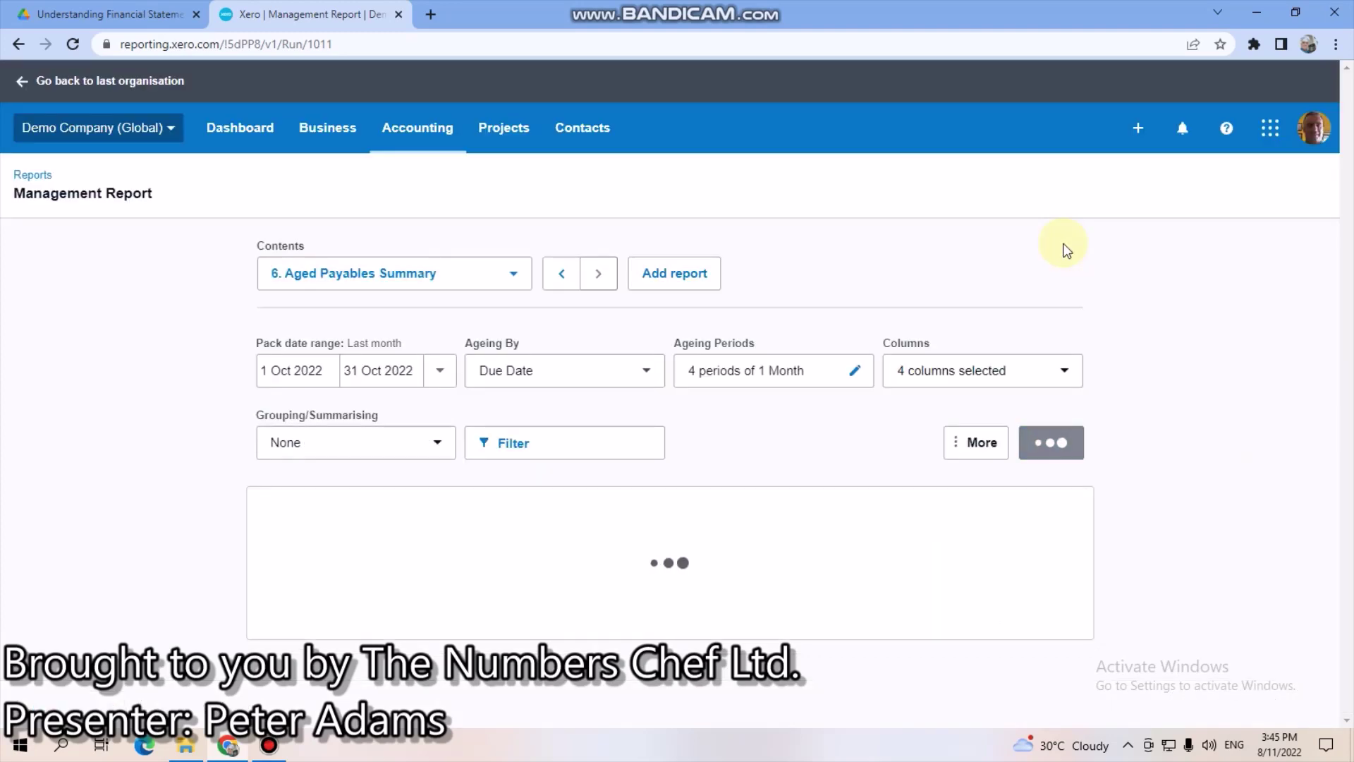
Return to the Aged Receivables Summary, add the Credit Limit and Available Credit columns, and update the report
left_click(561, 273)
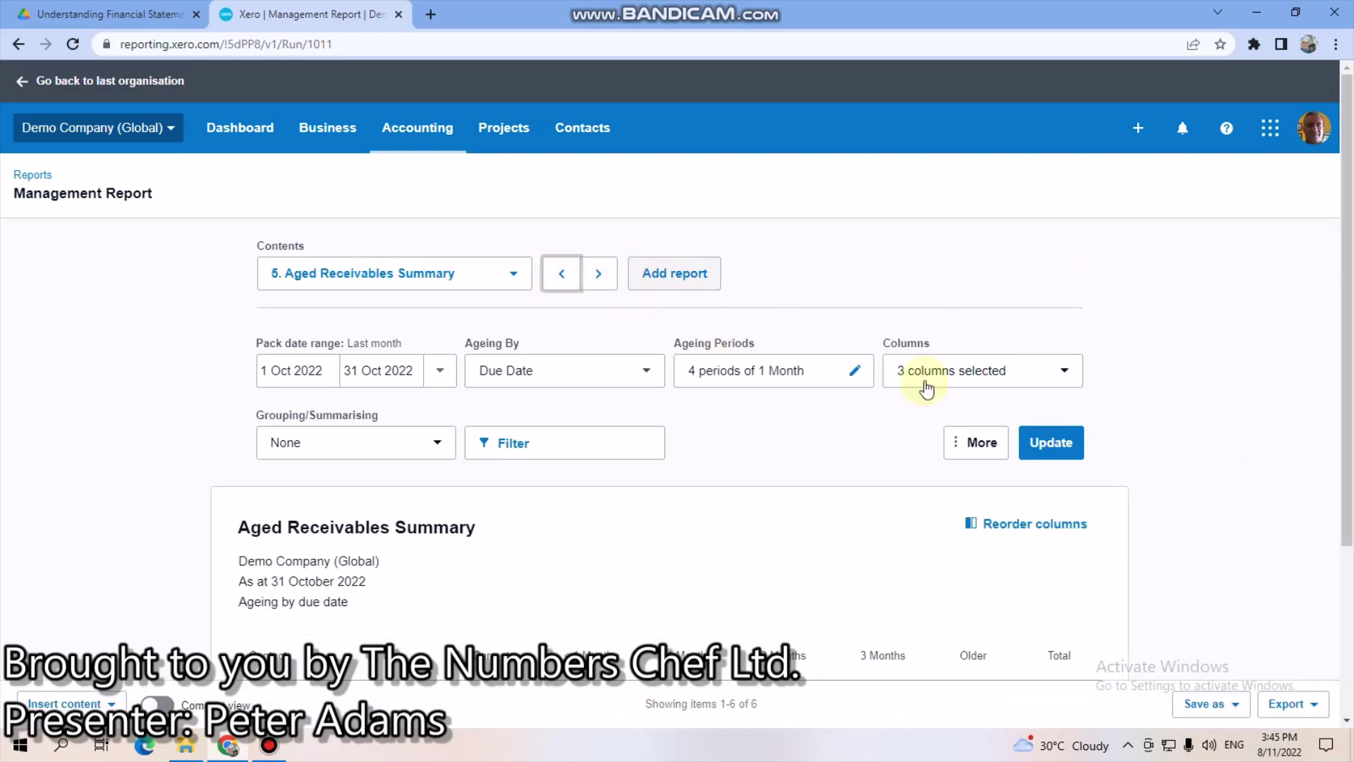
left_click(1066, 374)
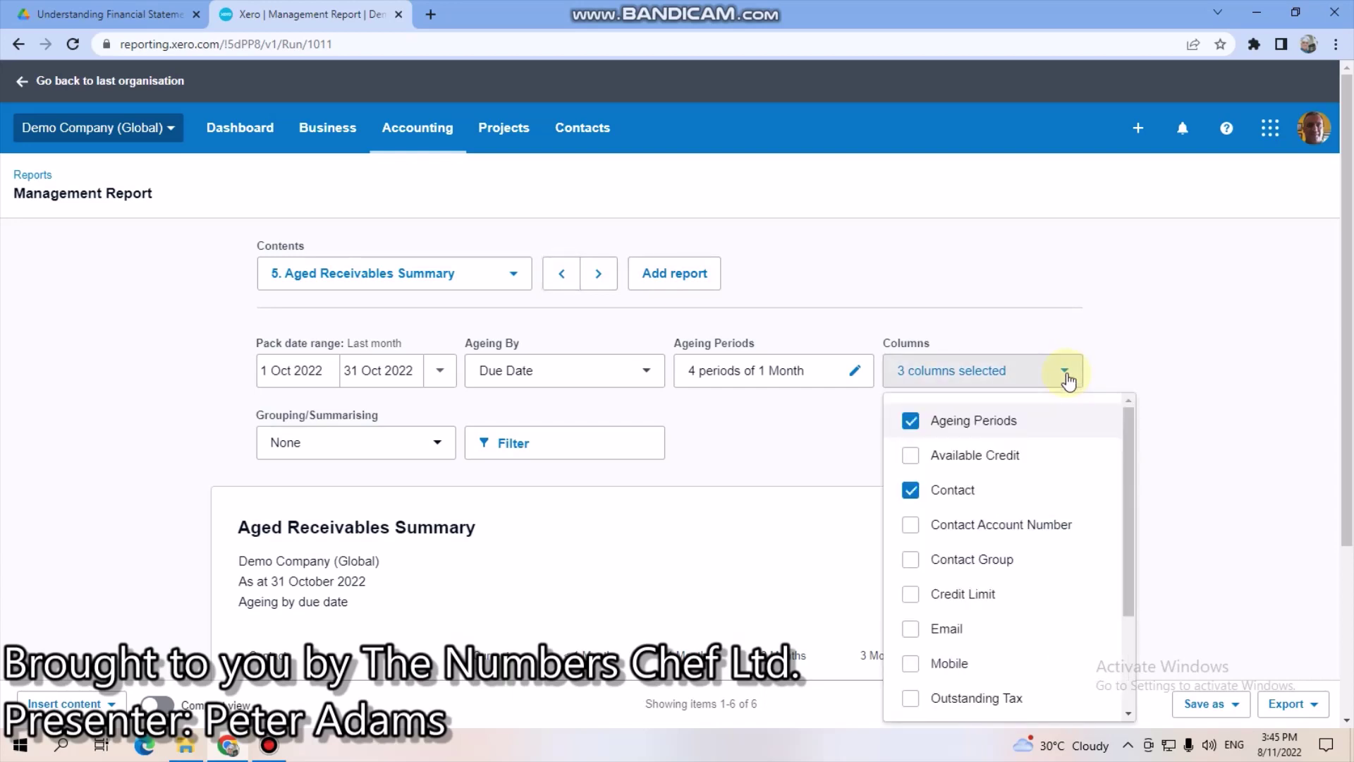
left_click(964, 597)
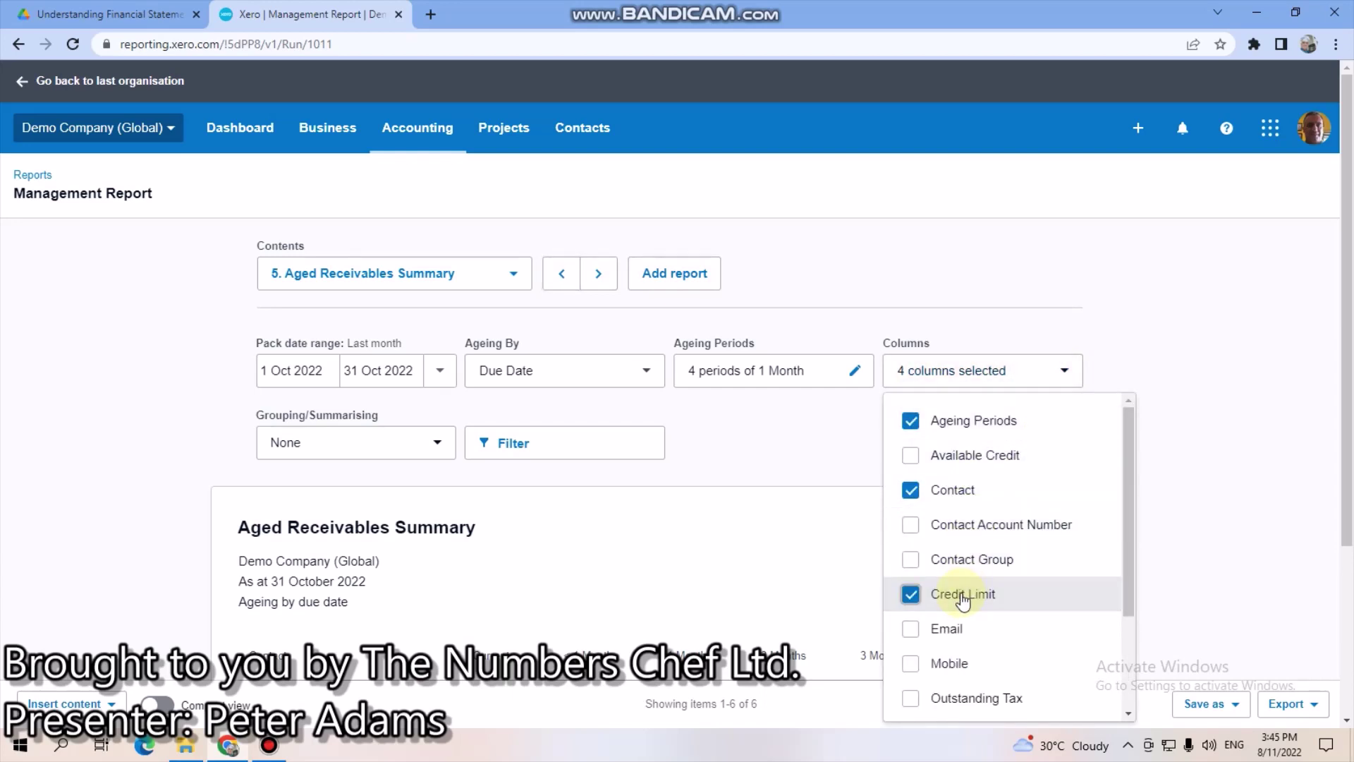
left_click(945, 460)
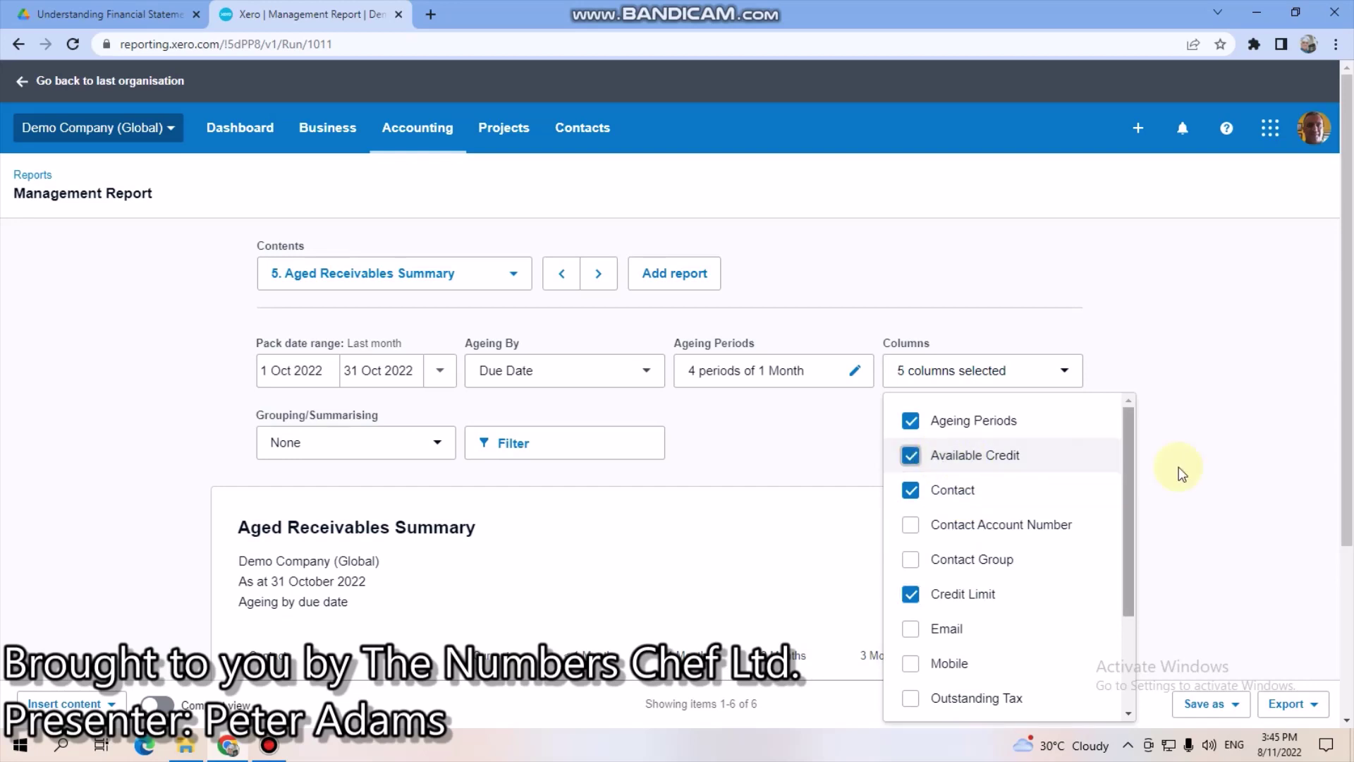
left_click_drag(1347, 373, 1347, 478)
left_click(1052, 304)
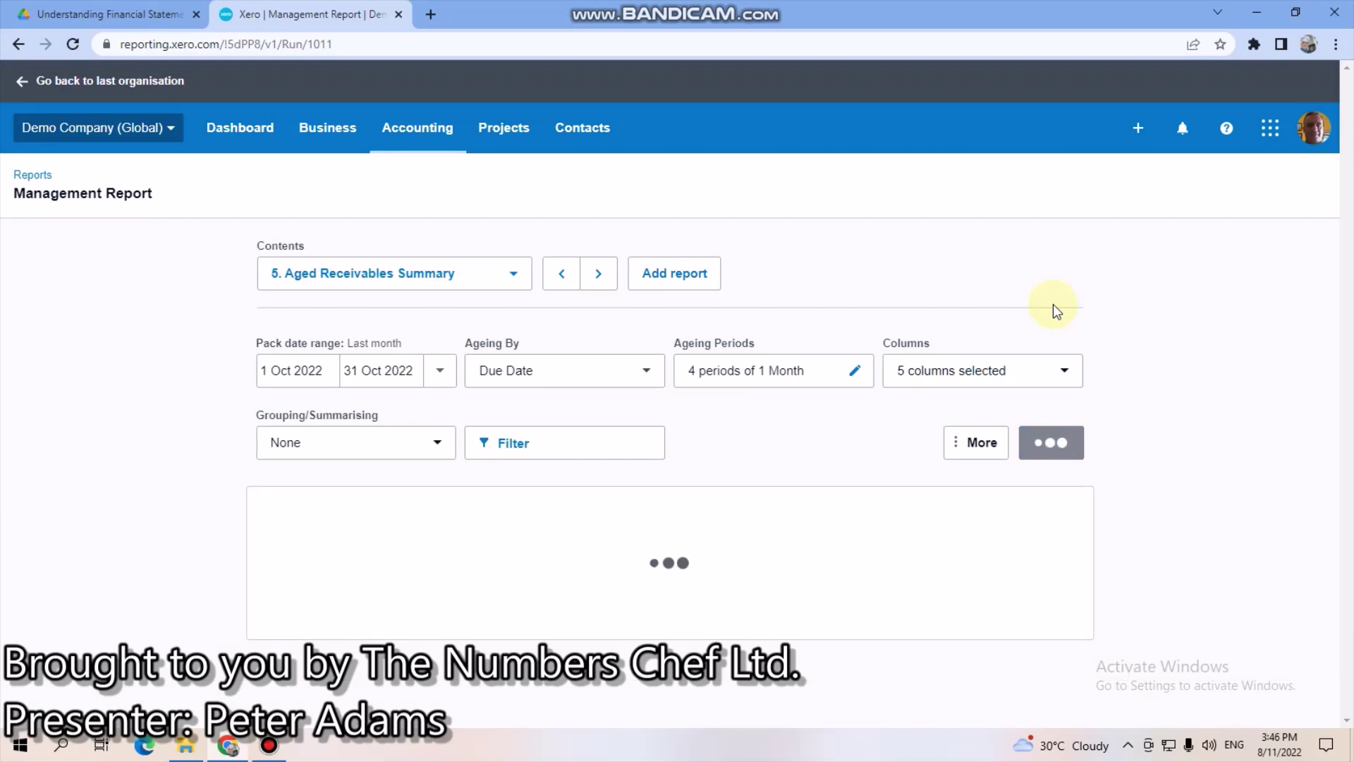
Look over the updated Aged Receivables Summary with its credit columns, and move on to the Aged Payables Summary
left_click_drag(1342, 262, 1350, 477)
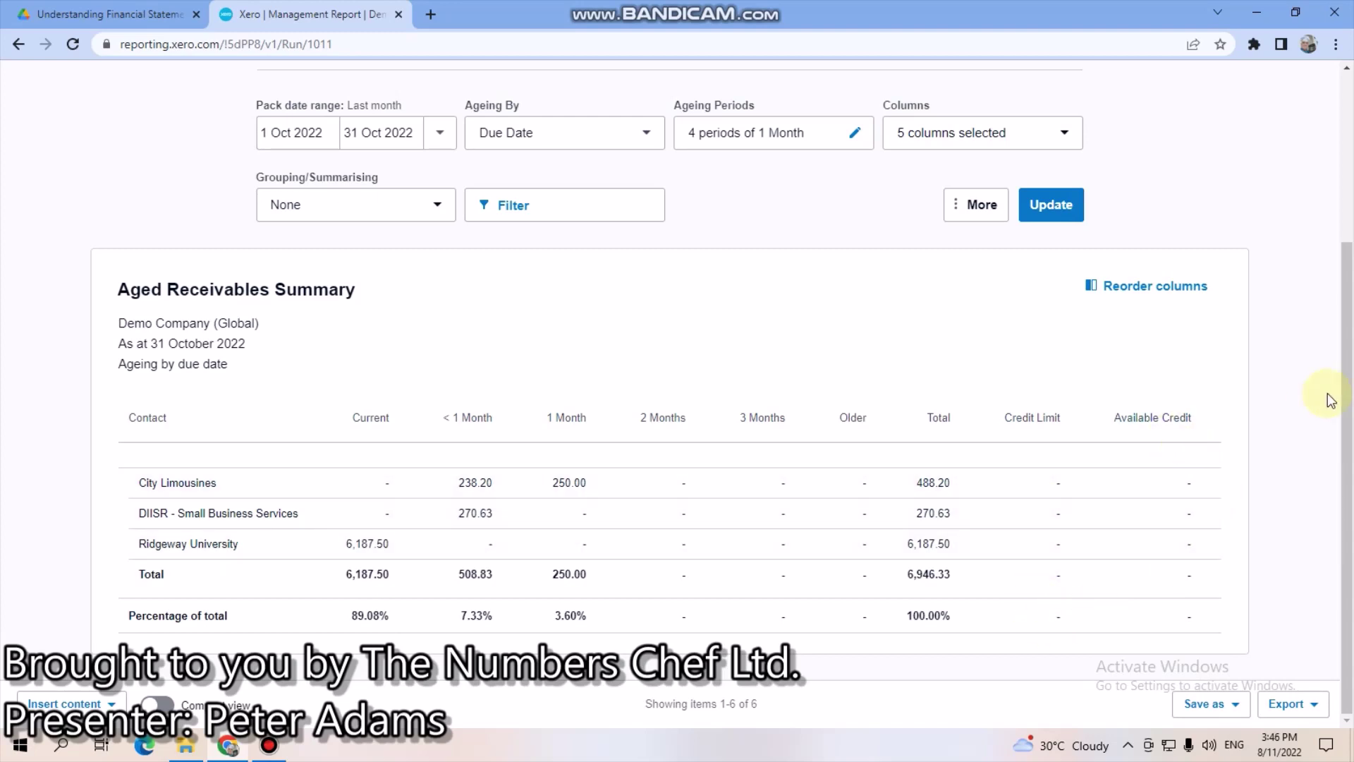
left_click_drag(1345, 414, 1335, 310)
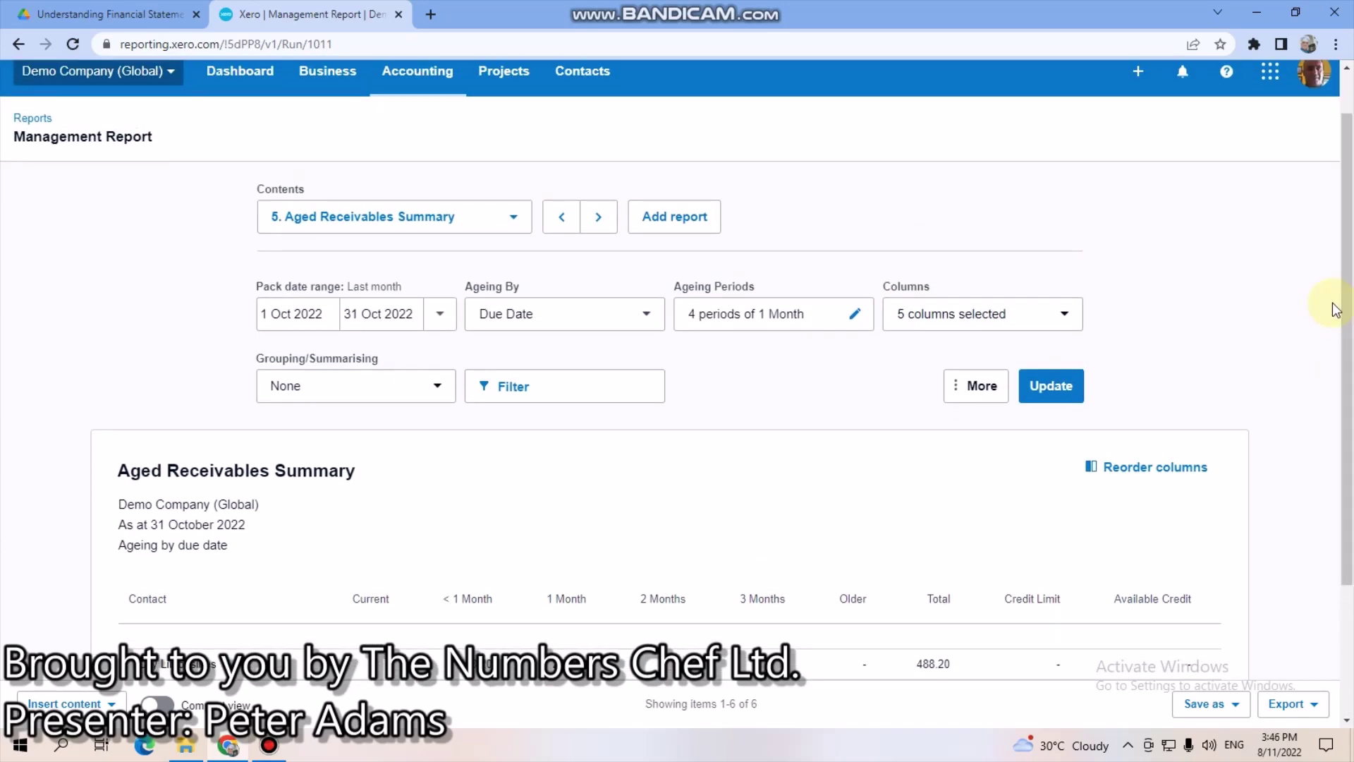
left_click(599, 225)
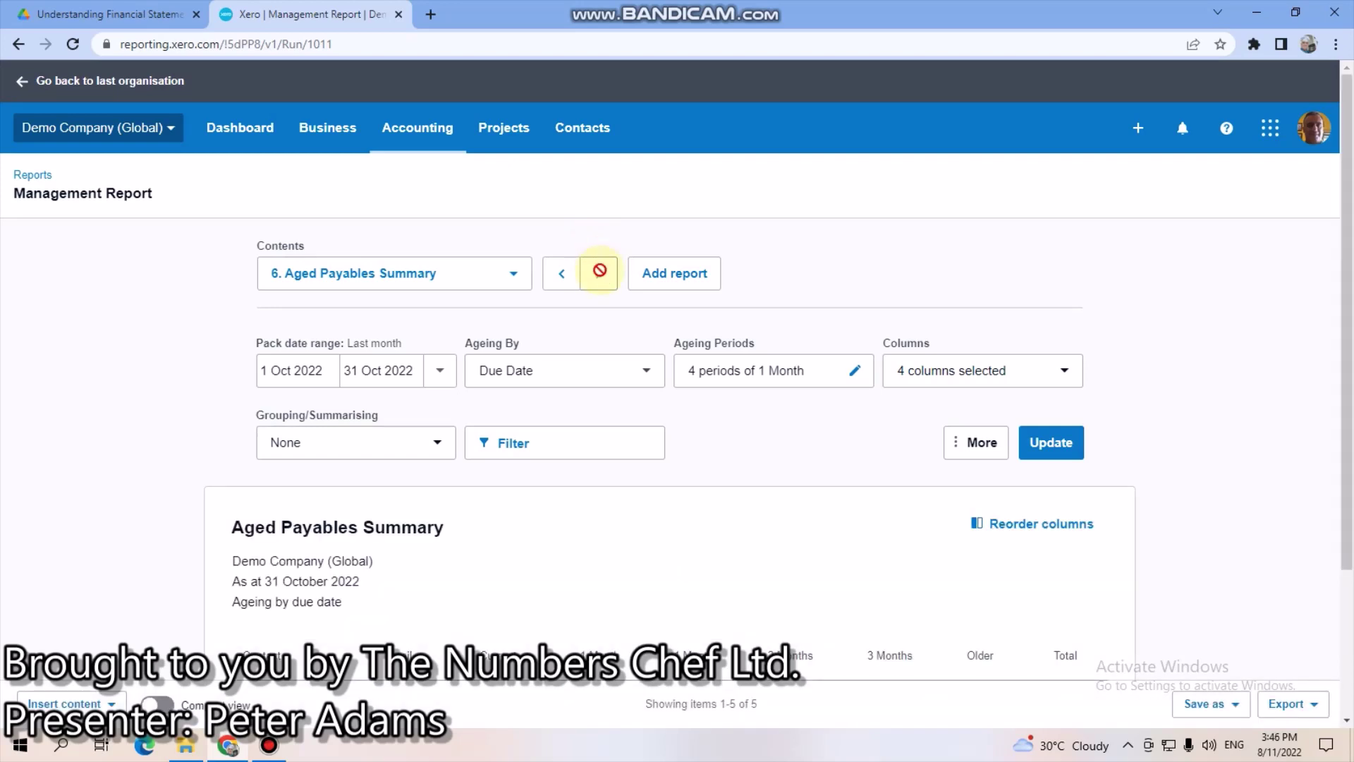
Add the Bank Reconciliation Summary report to the management pack
left_click(668, 280)
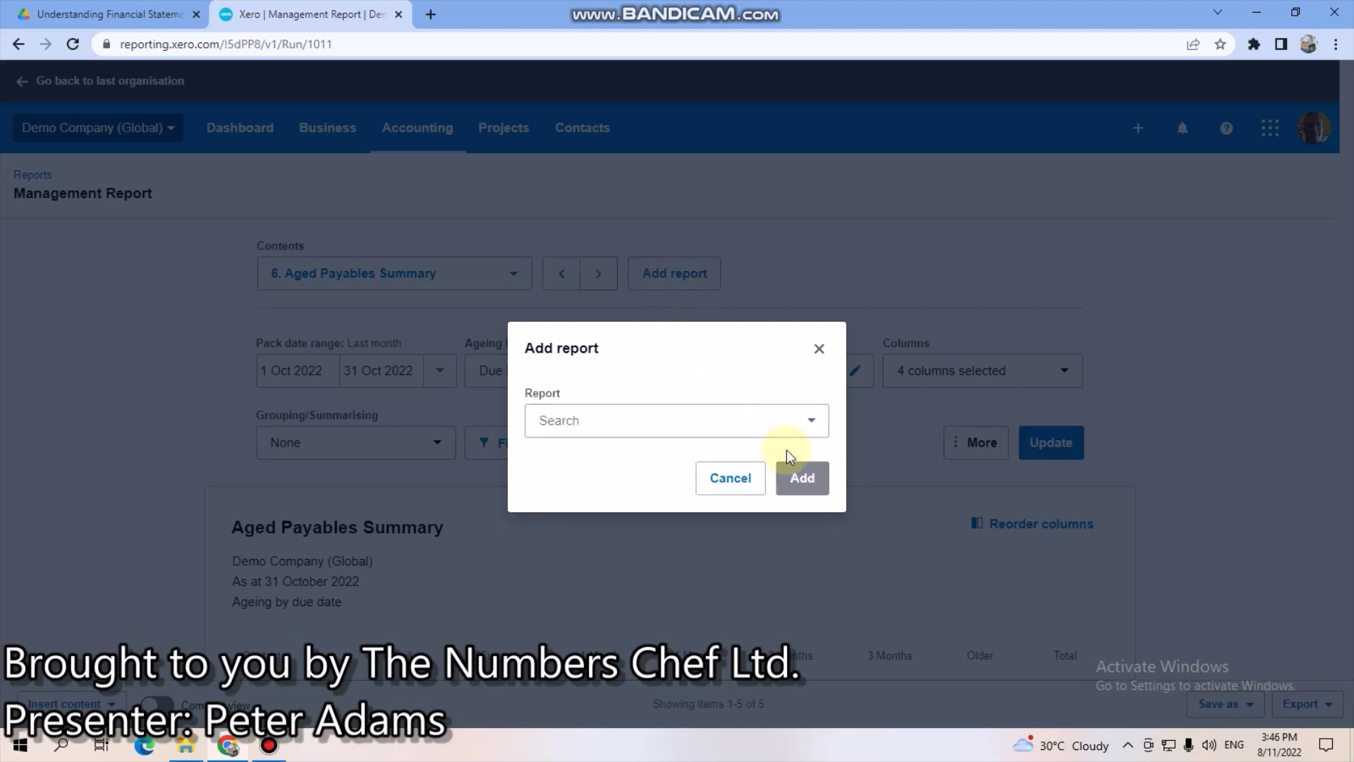
left_click(810, 422)
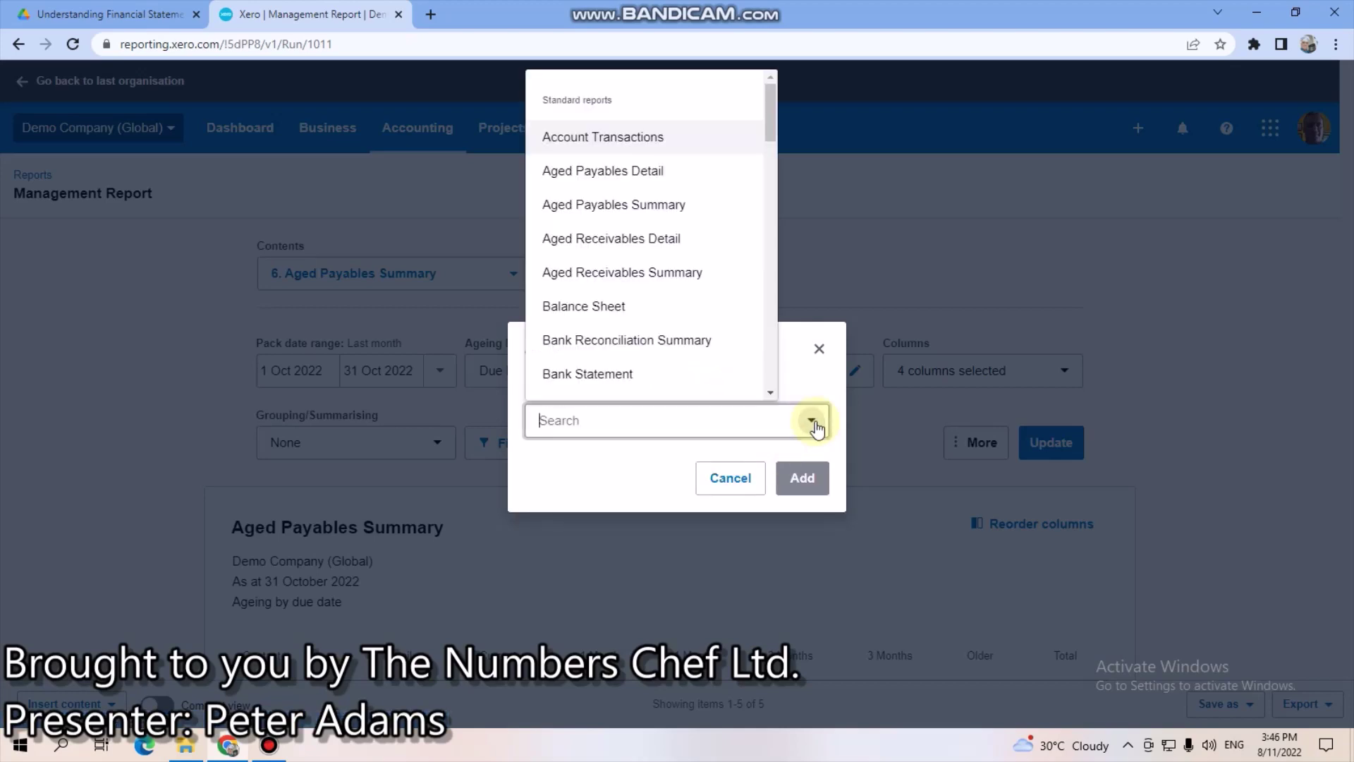
left_click(693, 345)
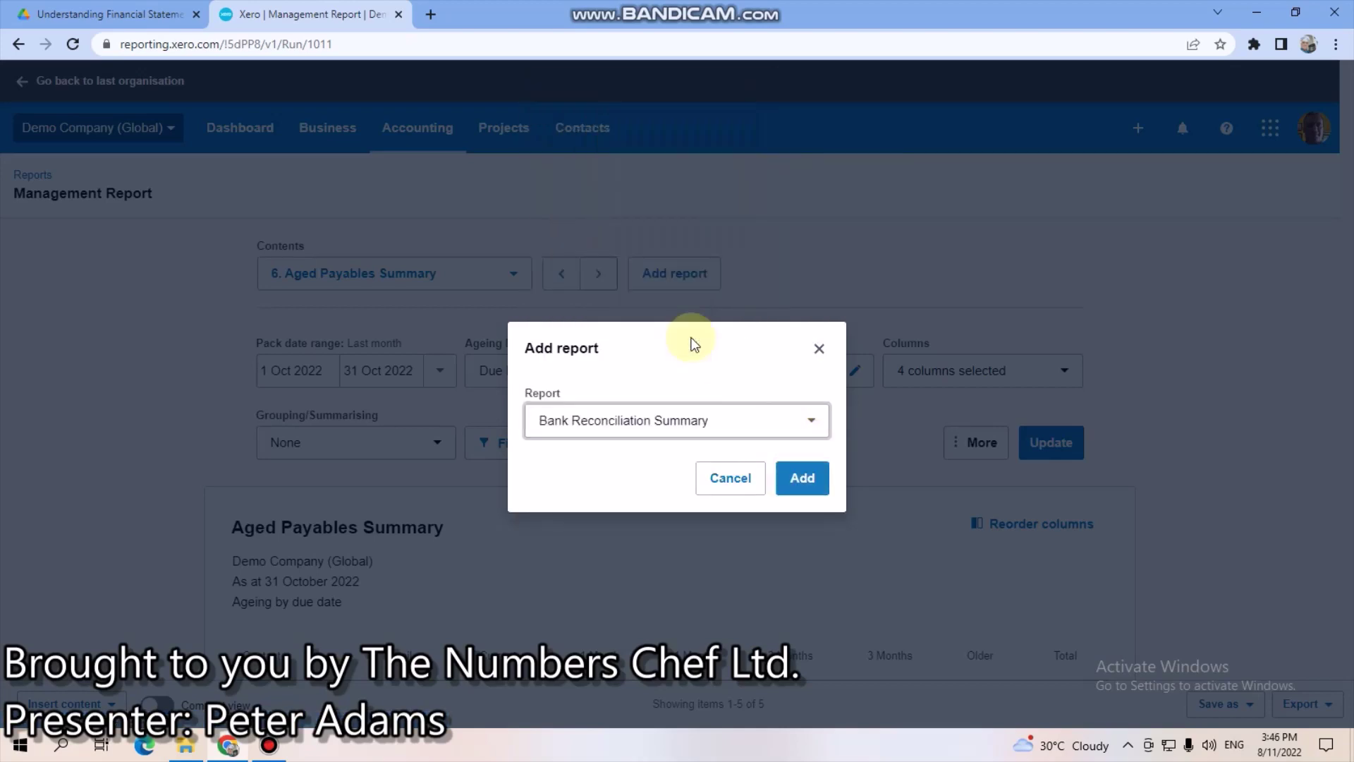
left_click(798, 487)
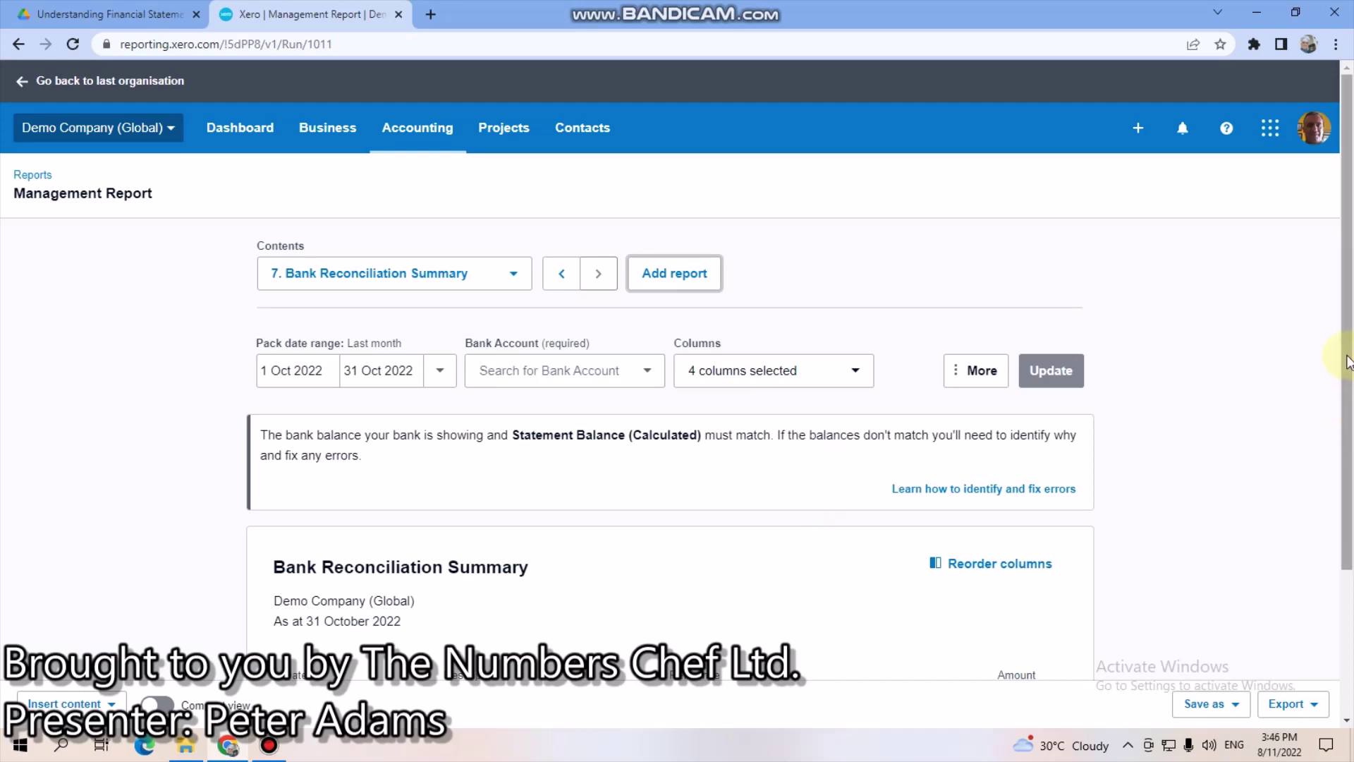
Set the Bank Reconciliation Summary's bank account to 090 - Business Bank Account and update the report
left_click_drag(1343, 317, 1335, 550)
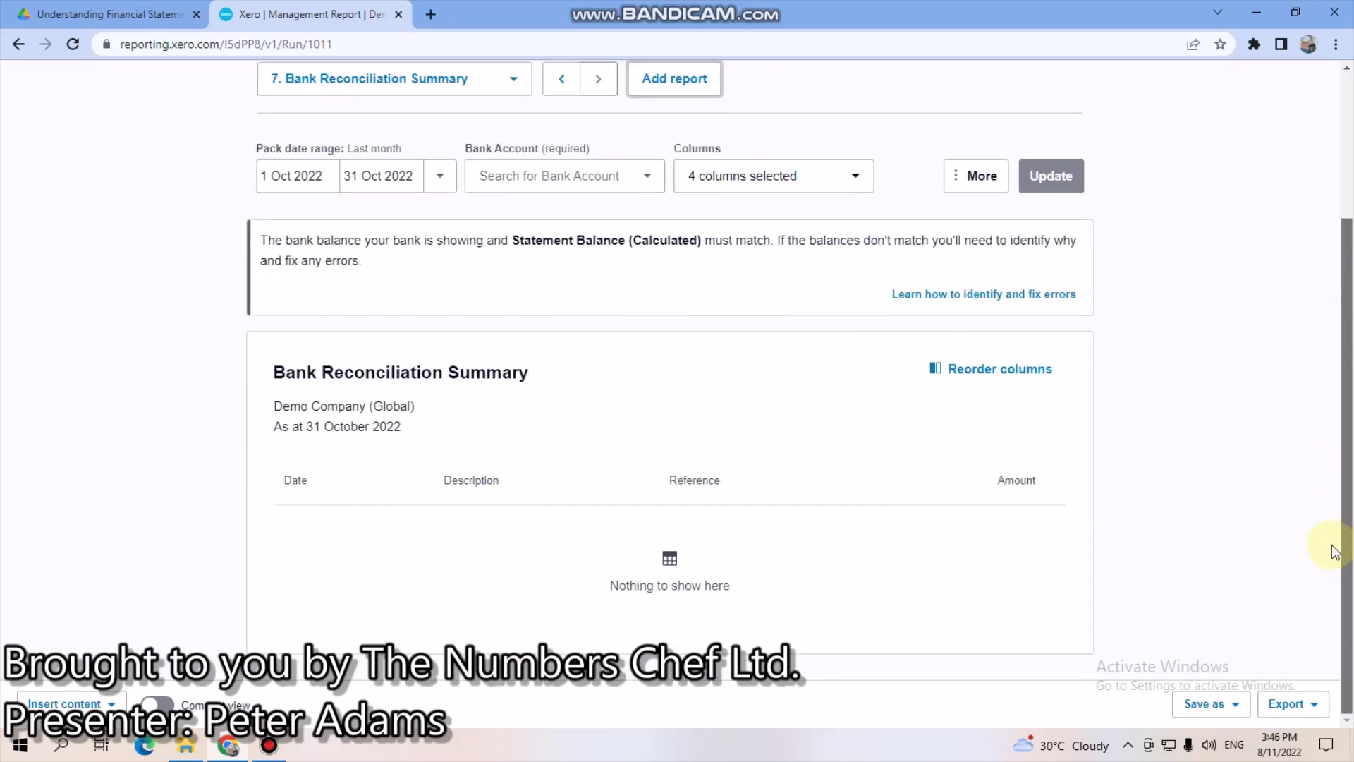
scroll(1324, 460, "up", 2)
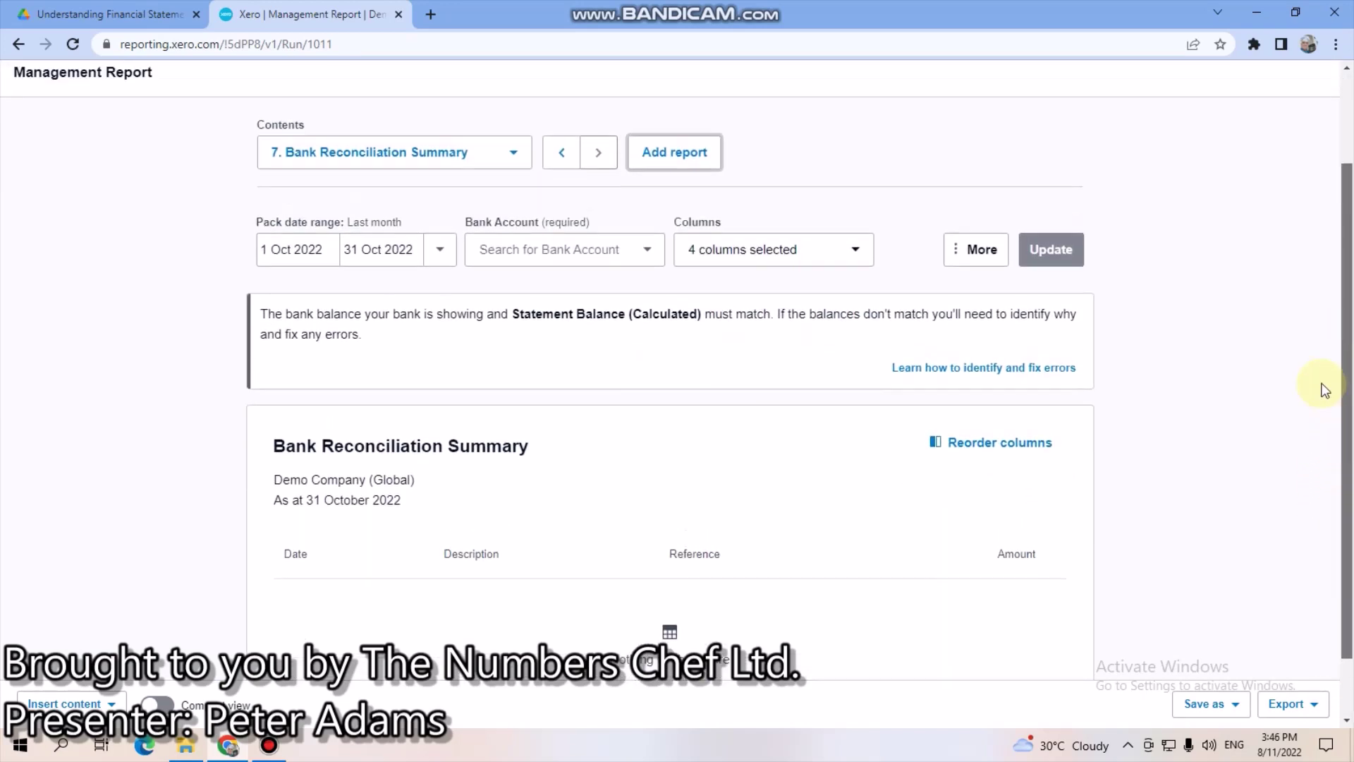
left_click(644, 301)
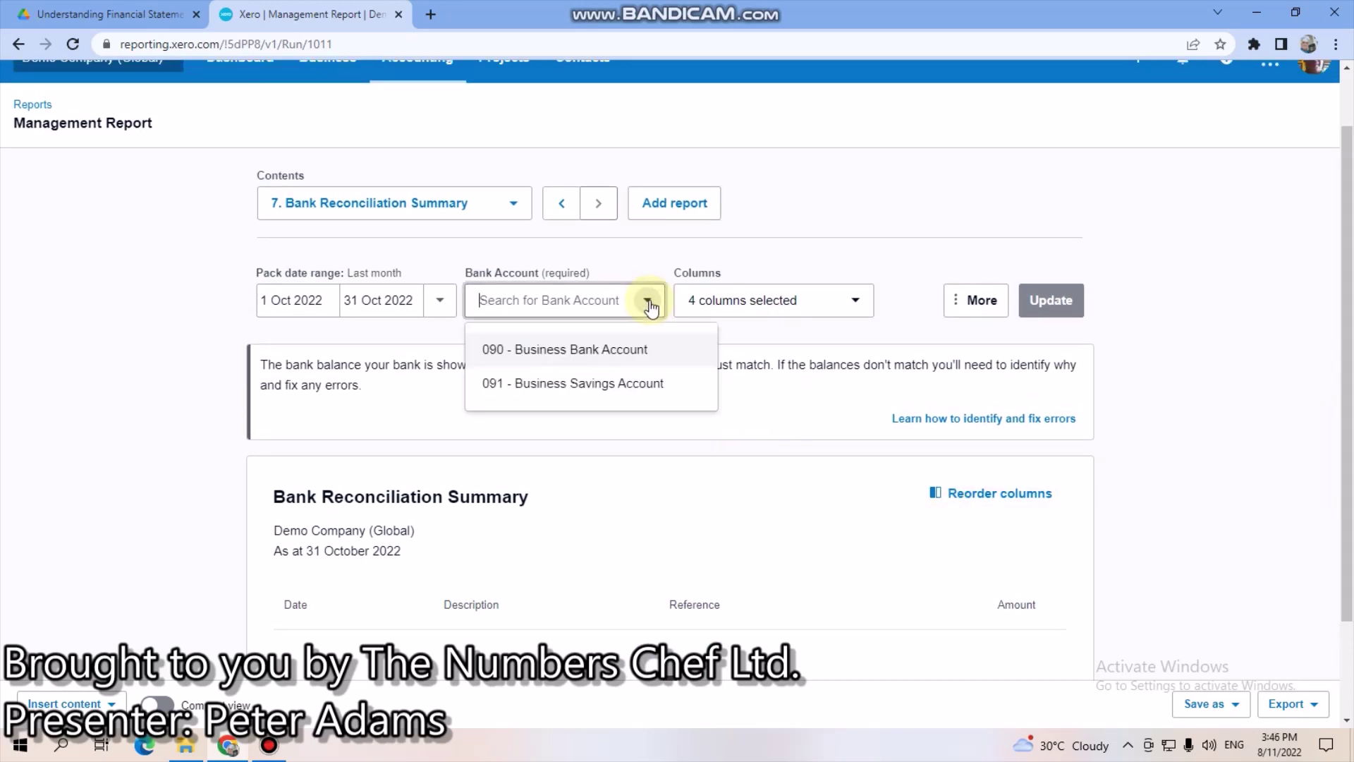
left_click(598, 352)
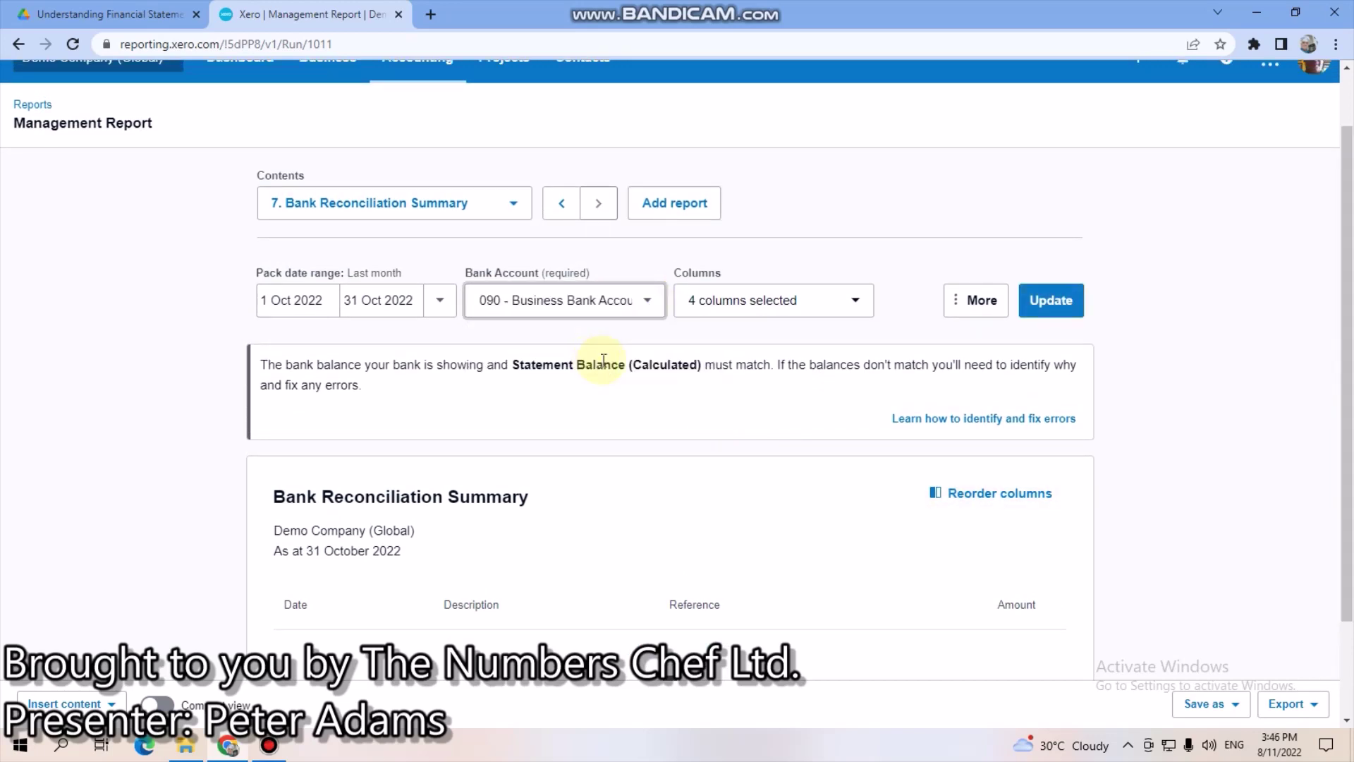
left_click(1057, 311)
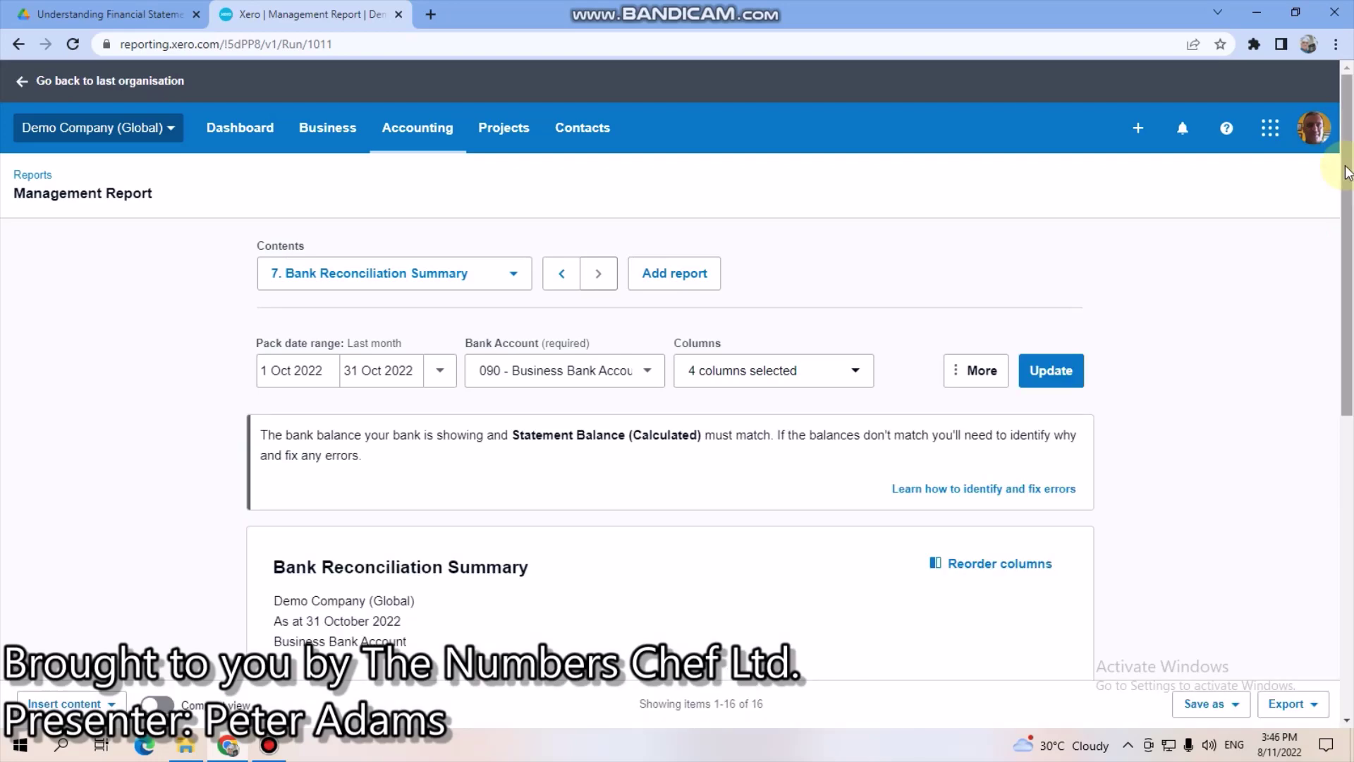
left_click_drag(1347, 158, 1349, 236)
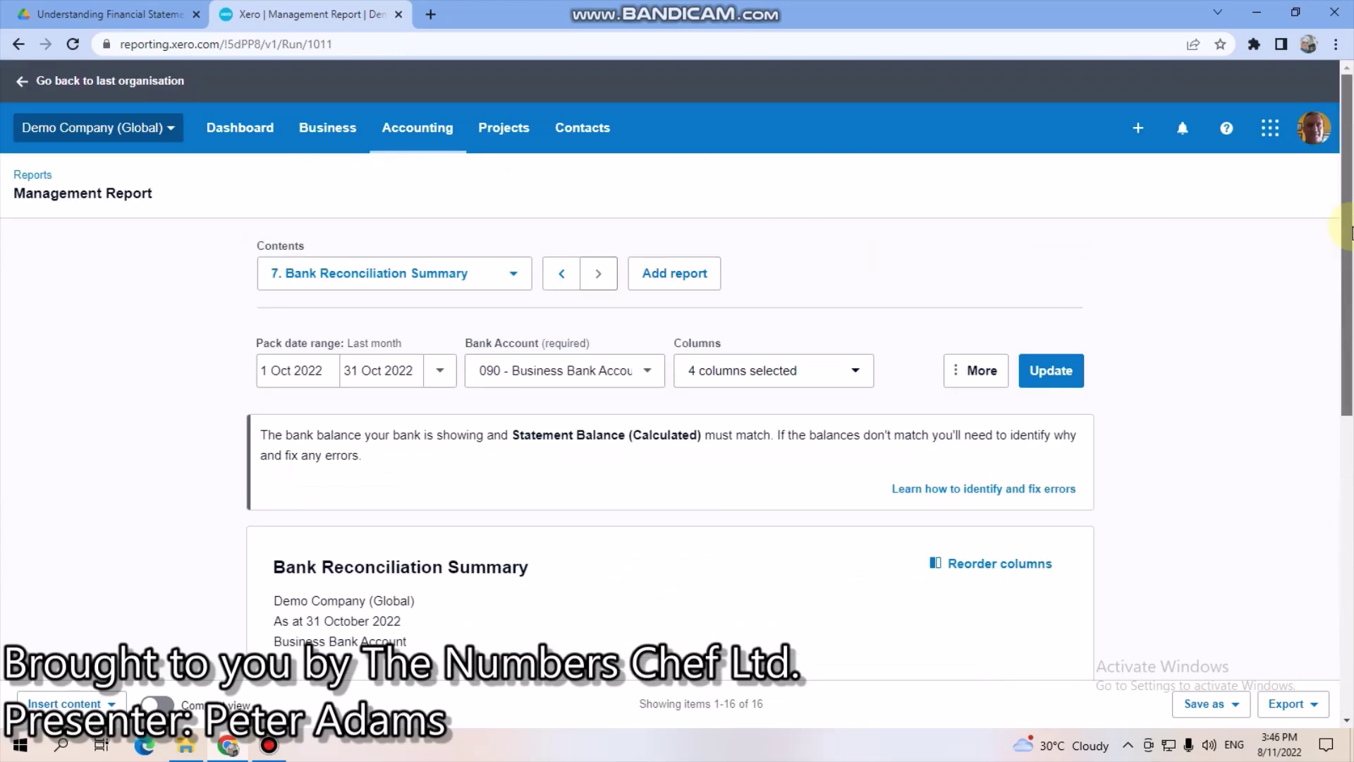
Add the Income by Contact report to the management pack and look over its chart of top amounts received
left_click(654, 275)
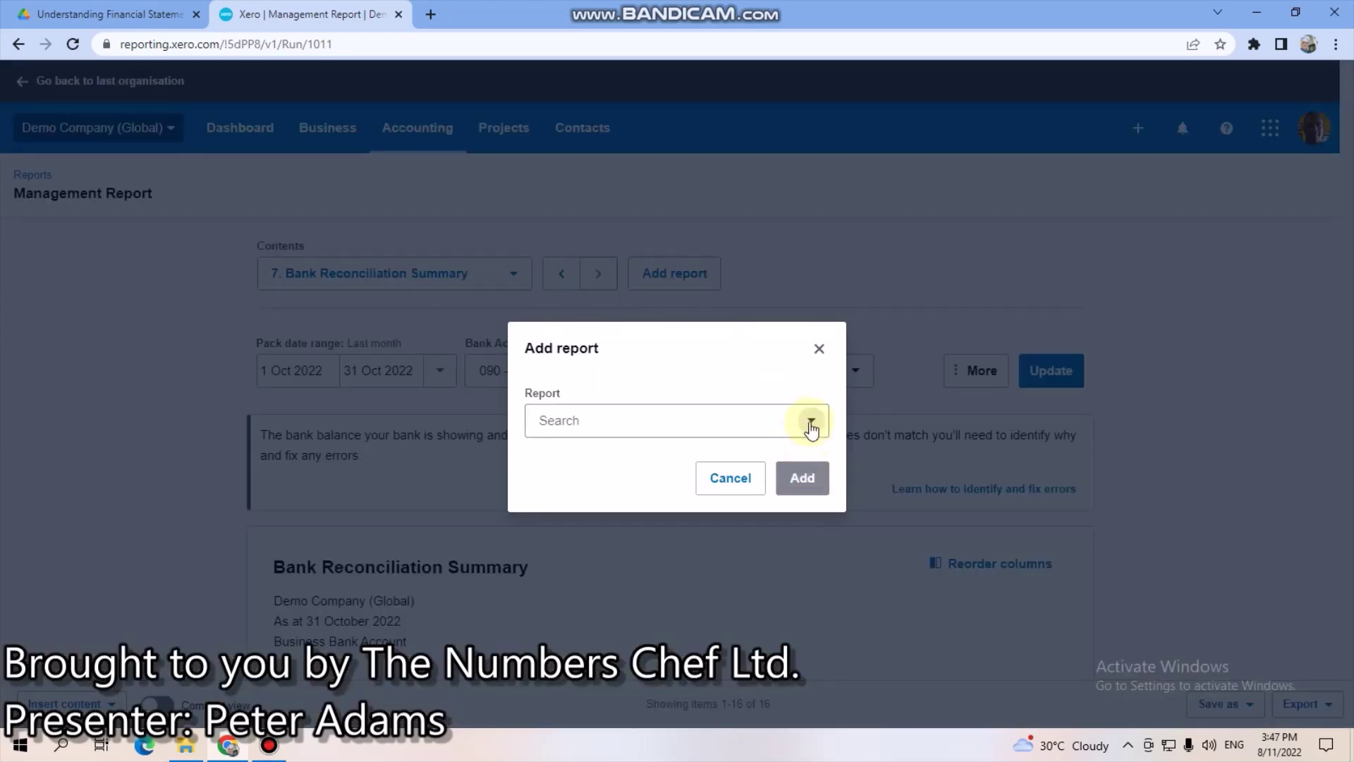
left_click(811, 422)
left_click_drag(770, 122, 772, 333)
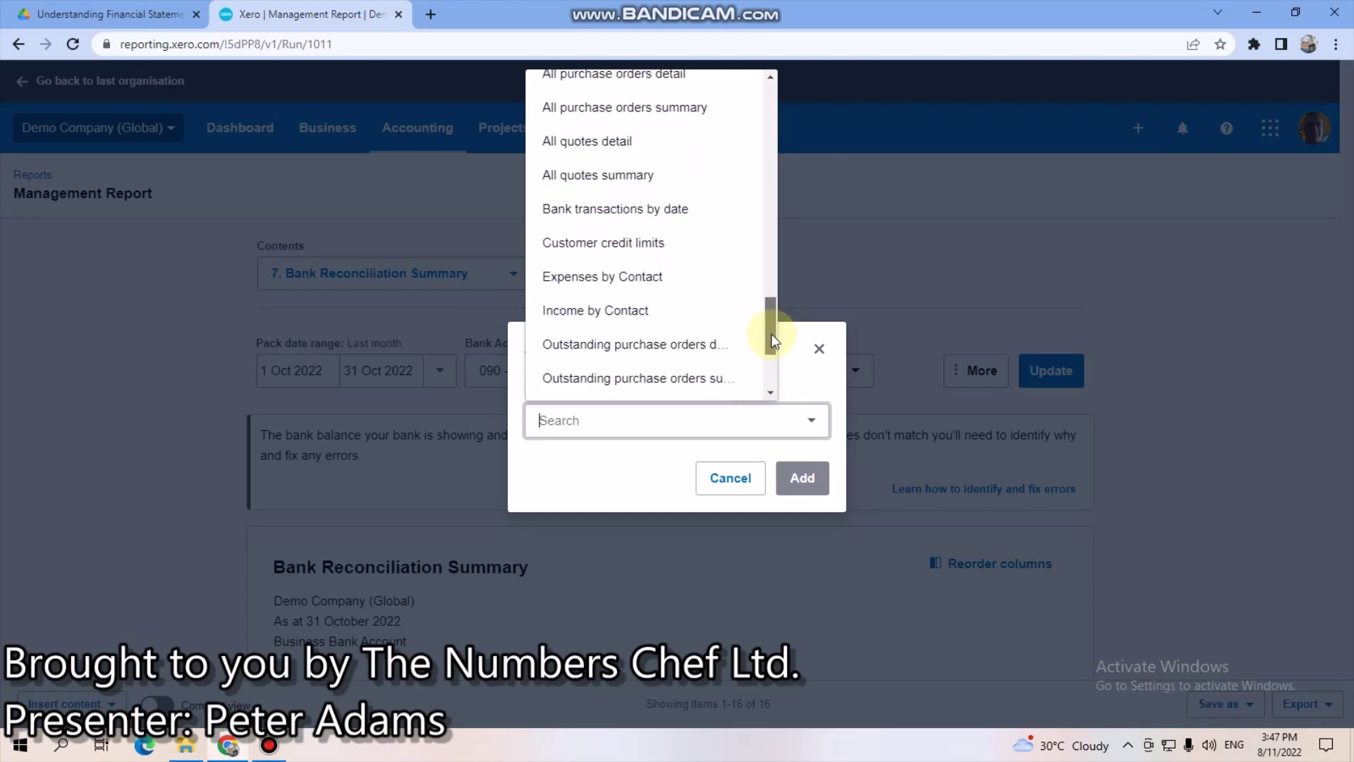
left_click(613, 304)
left_click(793, 481)
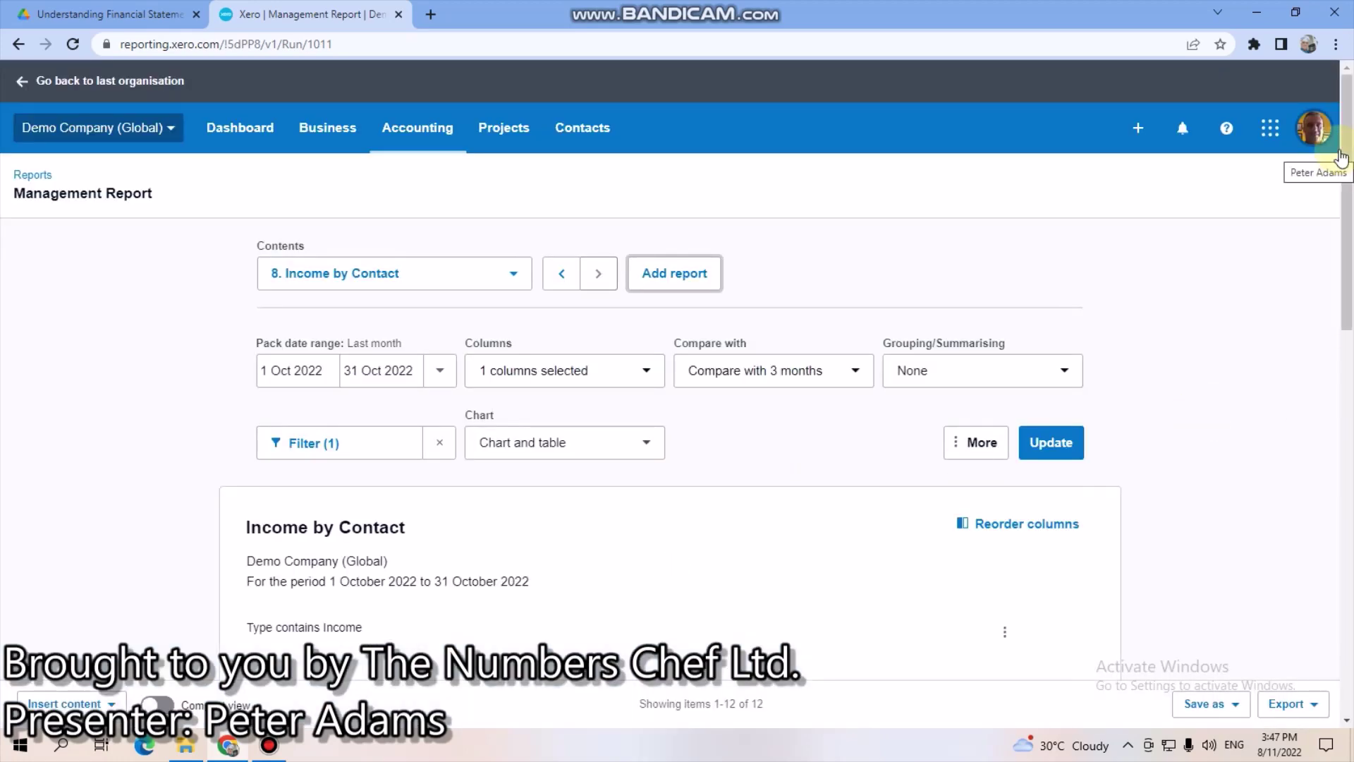
left_click_drag(1347, 201, 1337, 443)
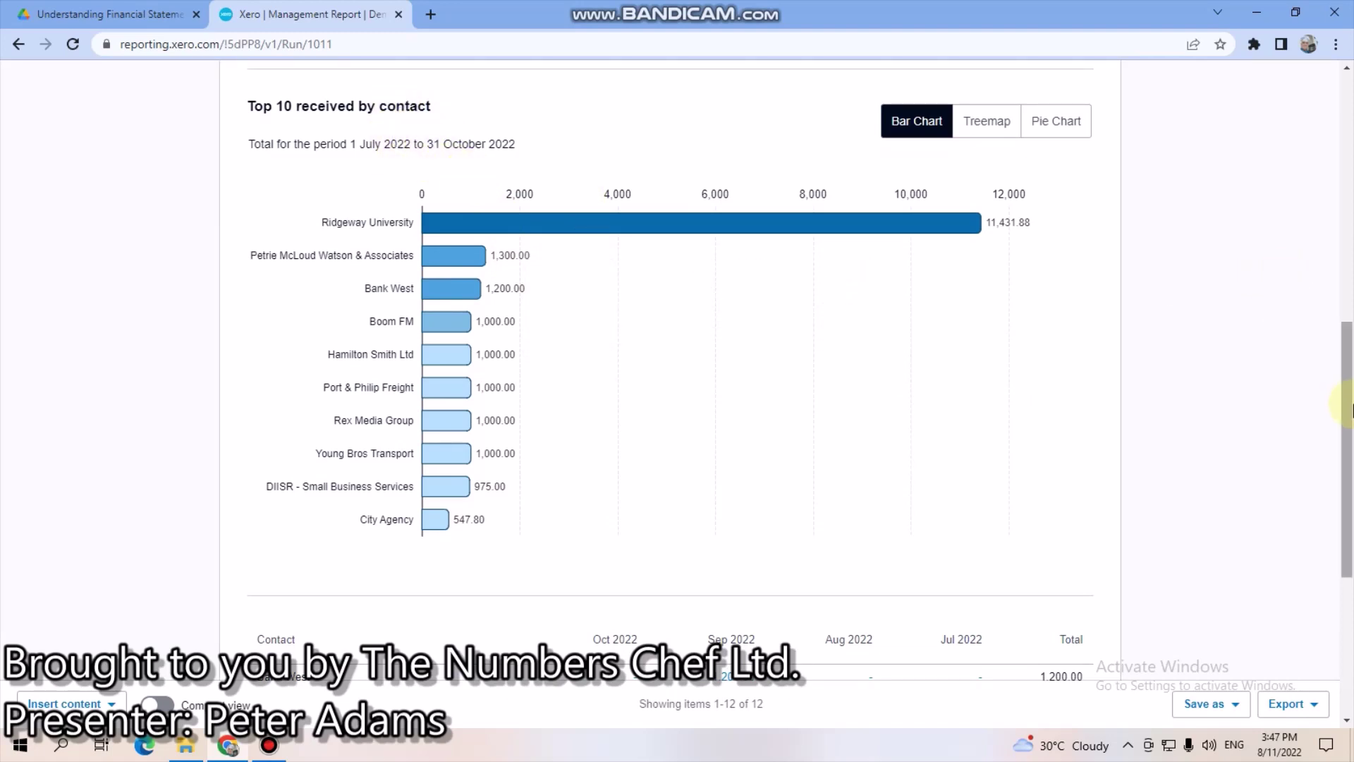
left_click_drag(1348, 417, 1333, 188)
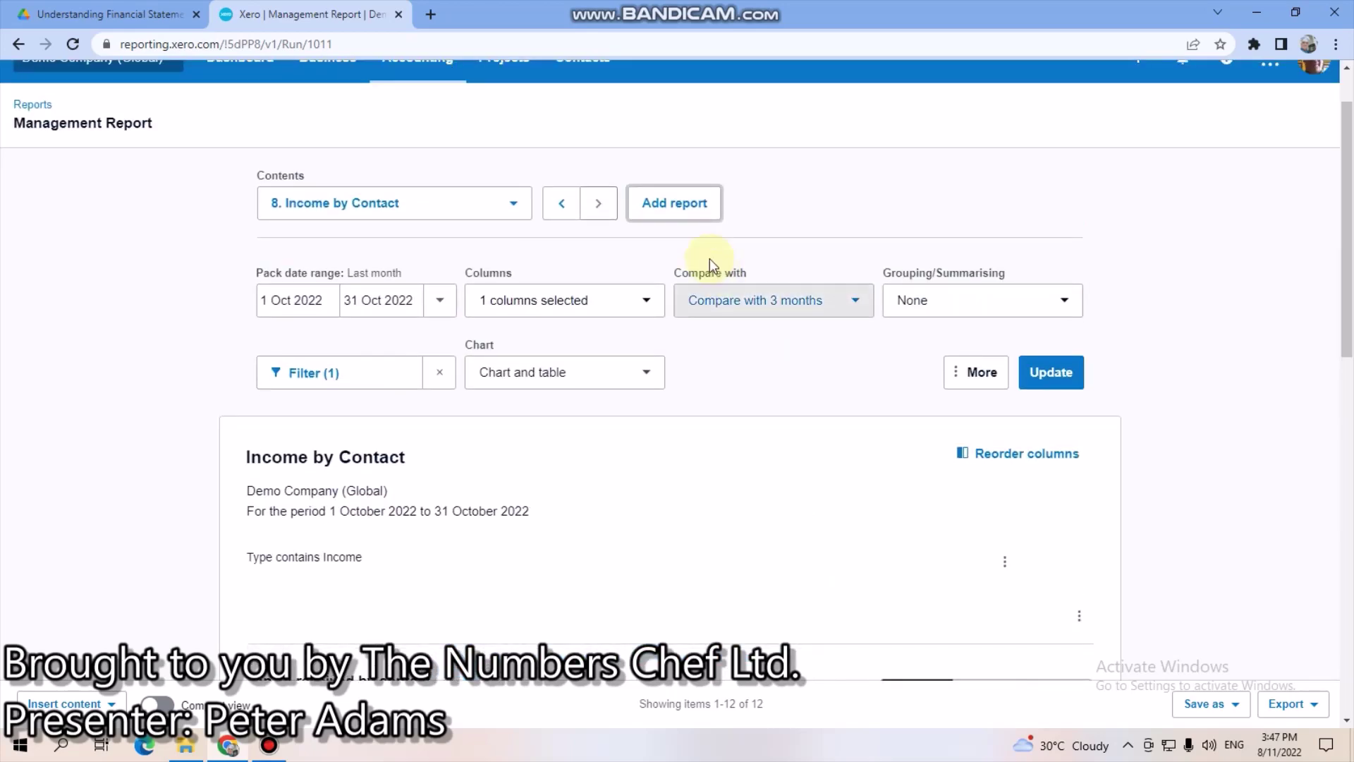
Add the Expenses by Contact report to the management pack
left_click(689, 222)
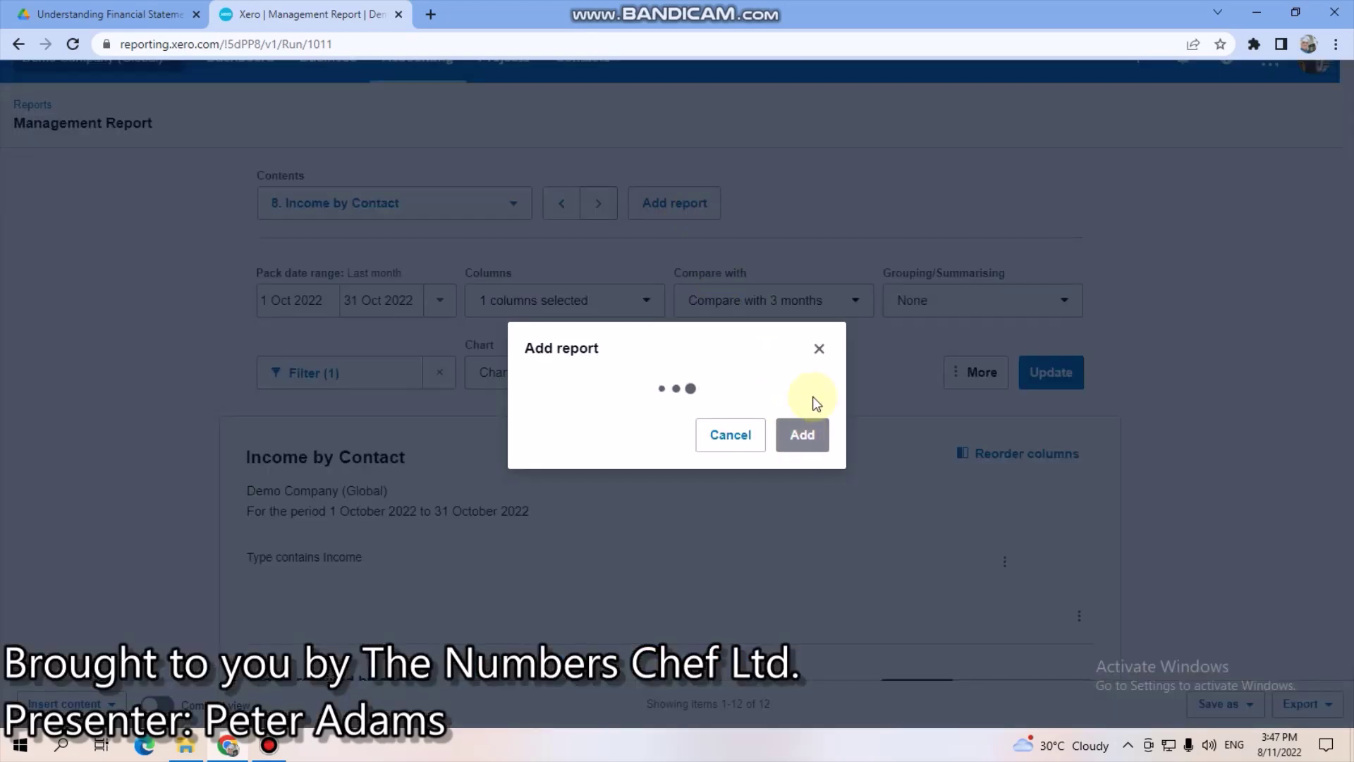
left_click(812, 421)
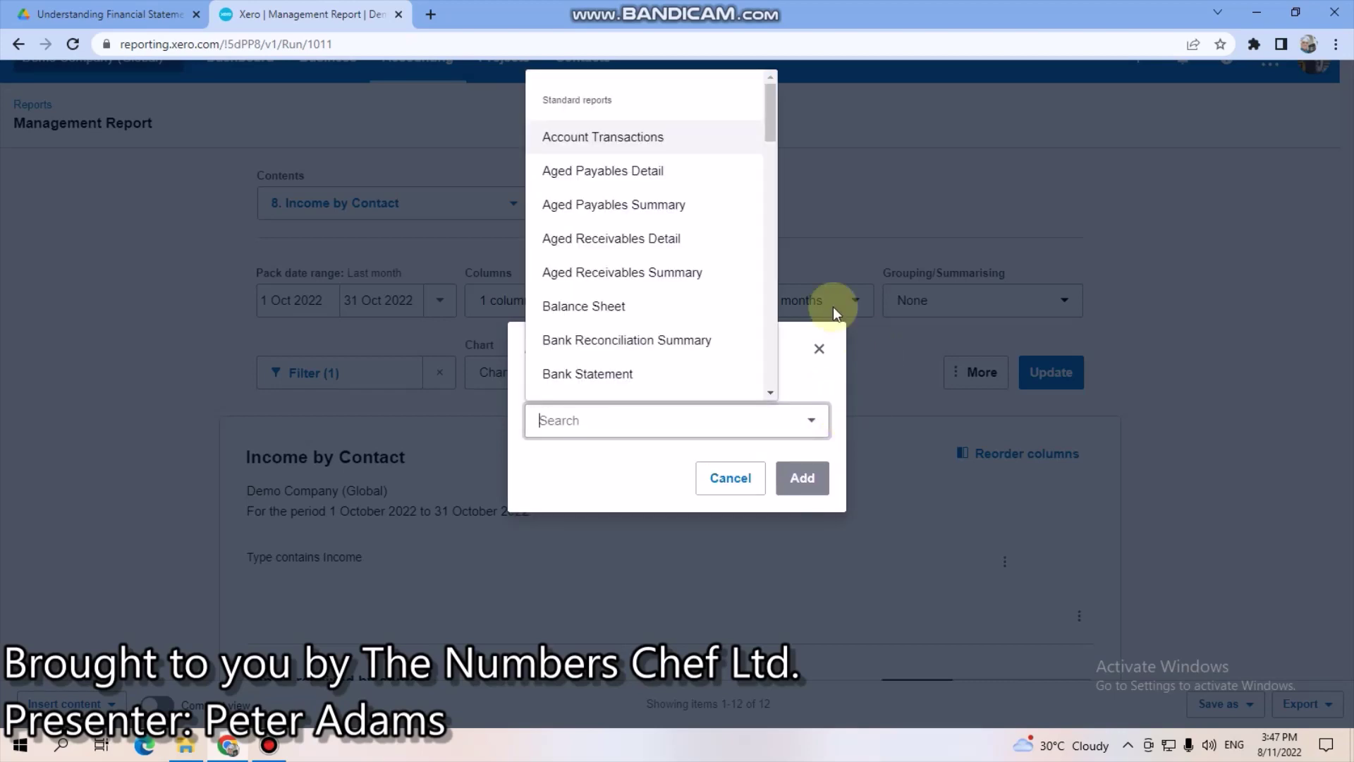
left_click_drag(776, 107, 779, 332)
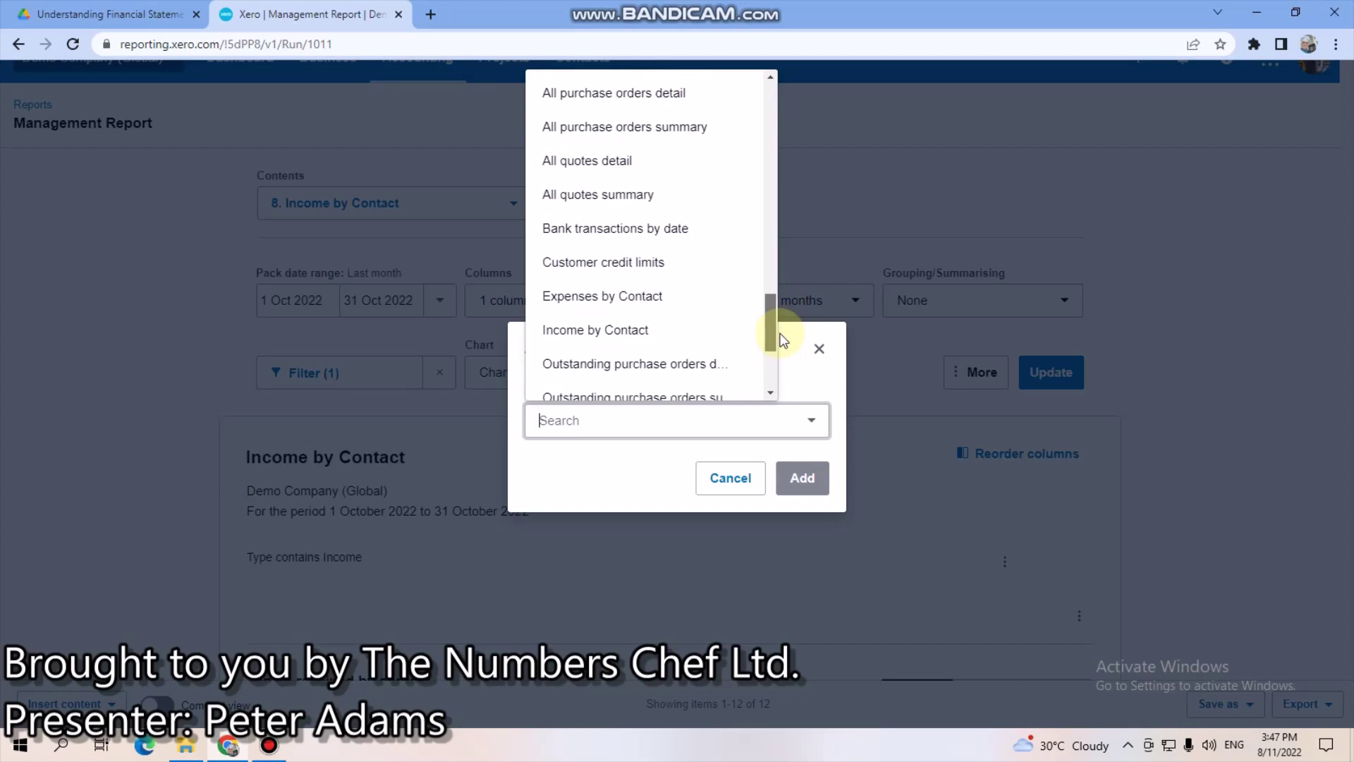
left_click(663, 305)
left_click(801, 479)
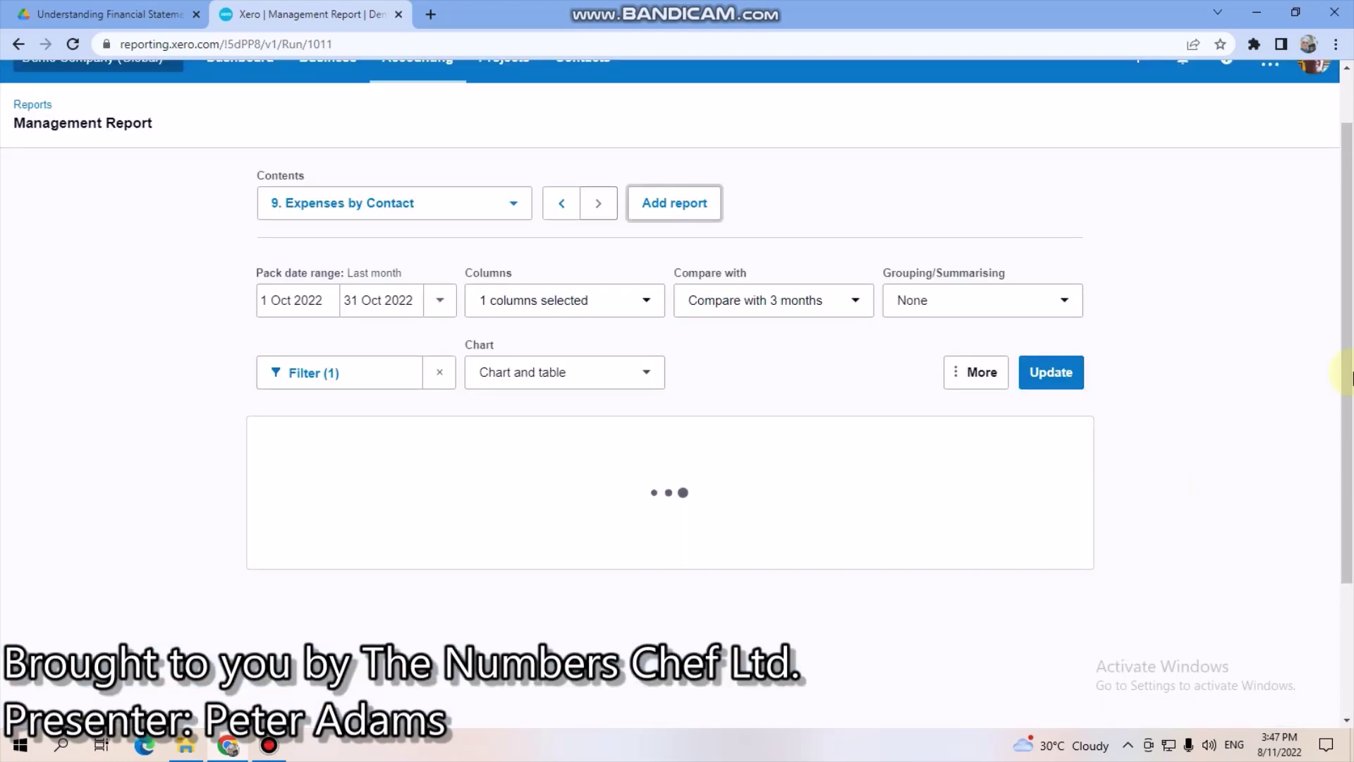
Show the Total spent by contact chart as a treemap and as a pie chart, and review the spending breakdown
left_click_drag(1347, 254, 1346, 429)
left_click(972, 143)
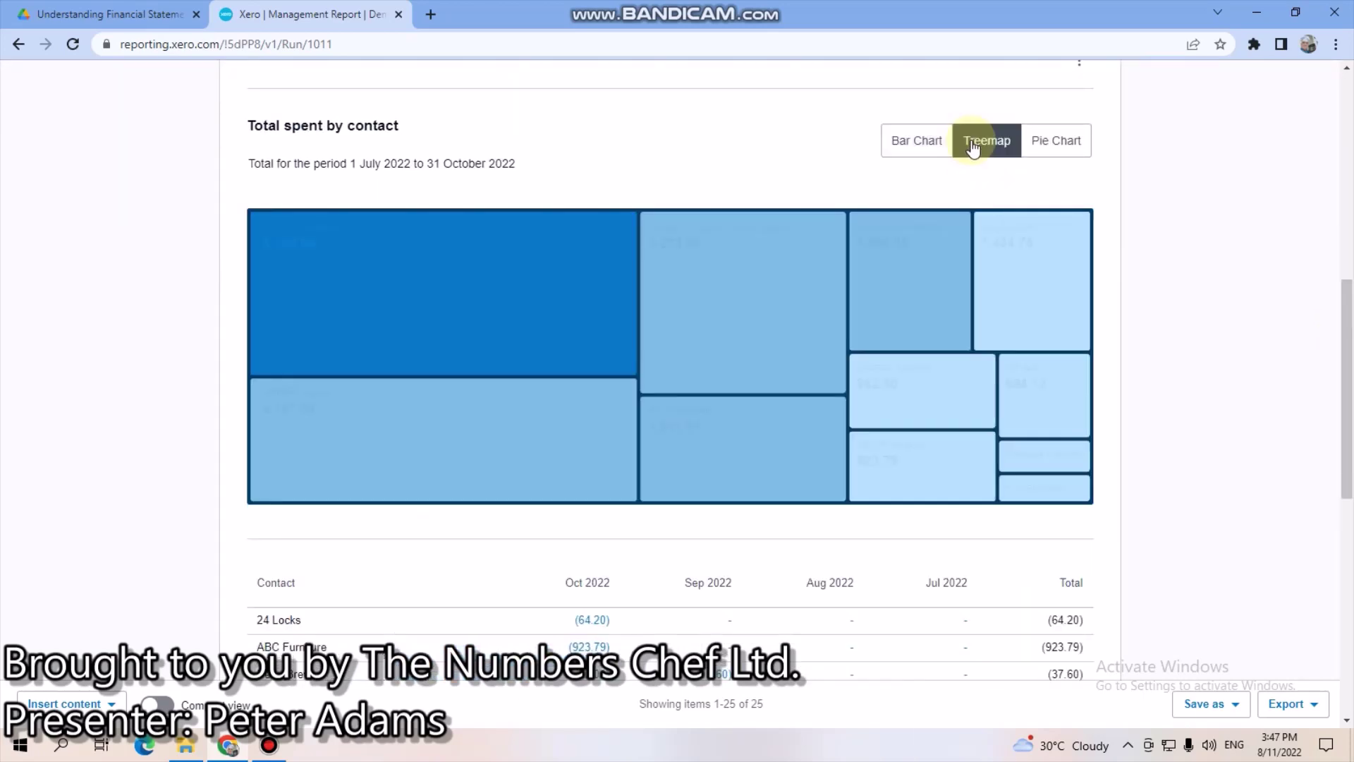
left_click(1060, 144)
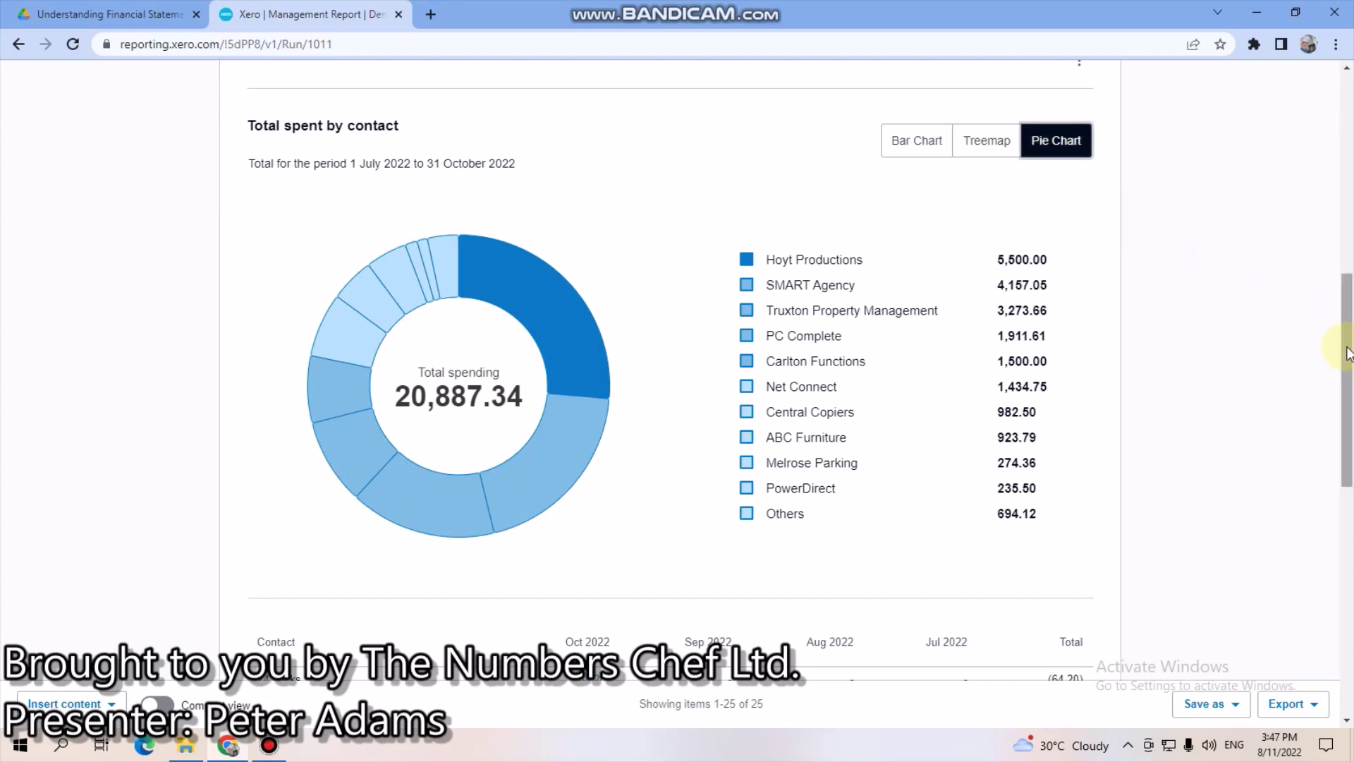
scroll(1344, 374, "down", 1)
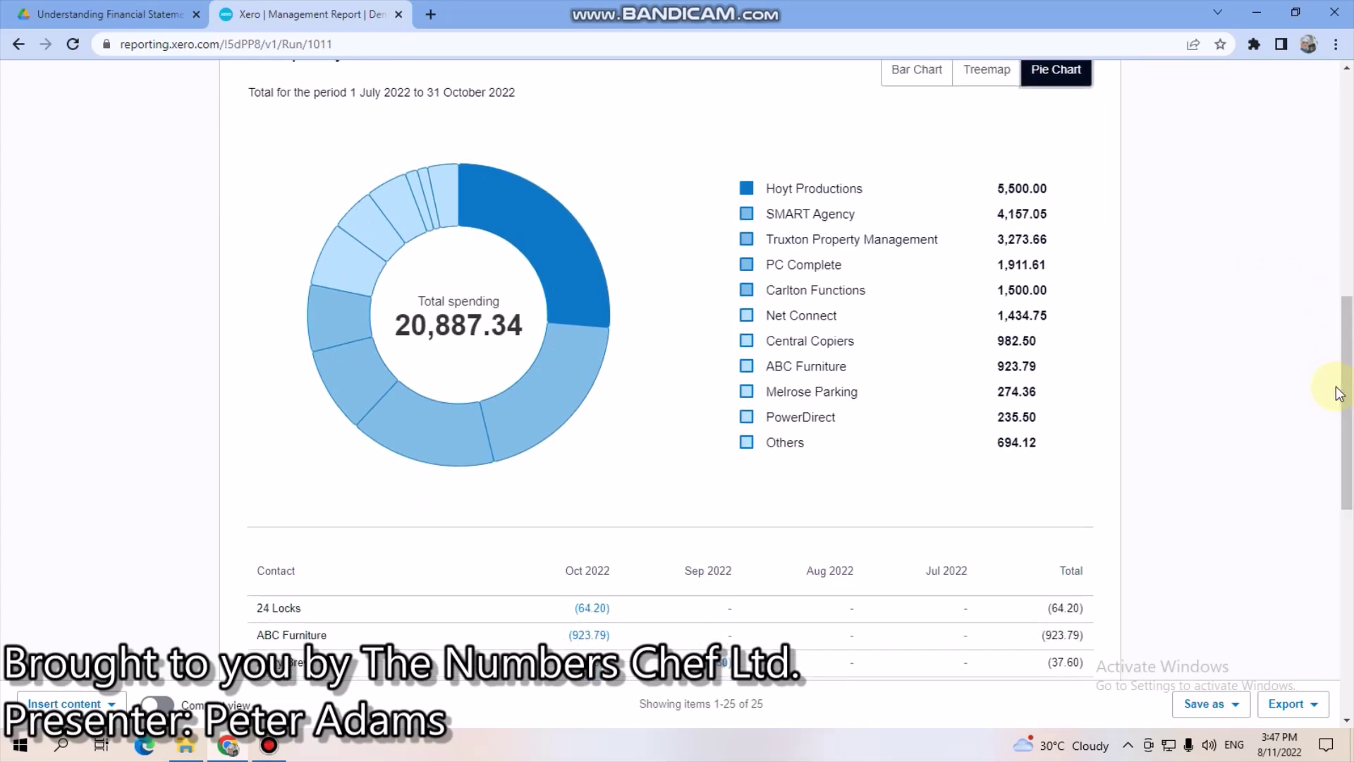
scroll(1300, 234, "up", 10)
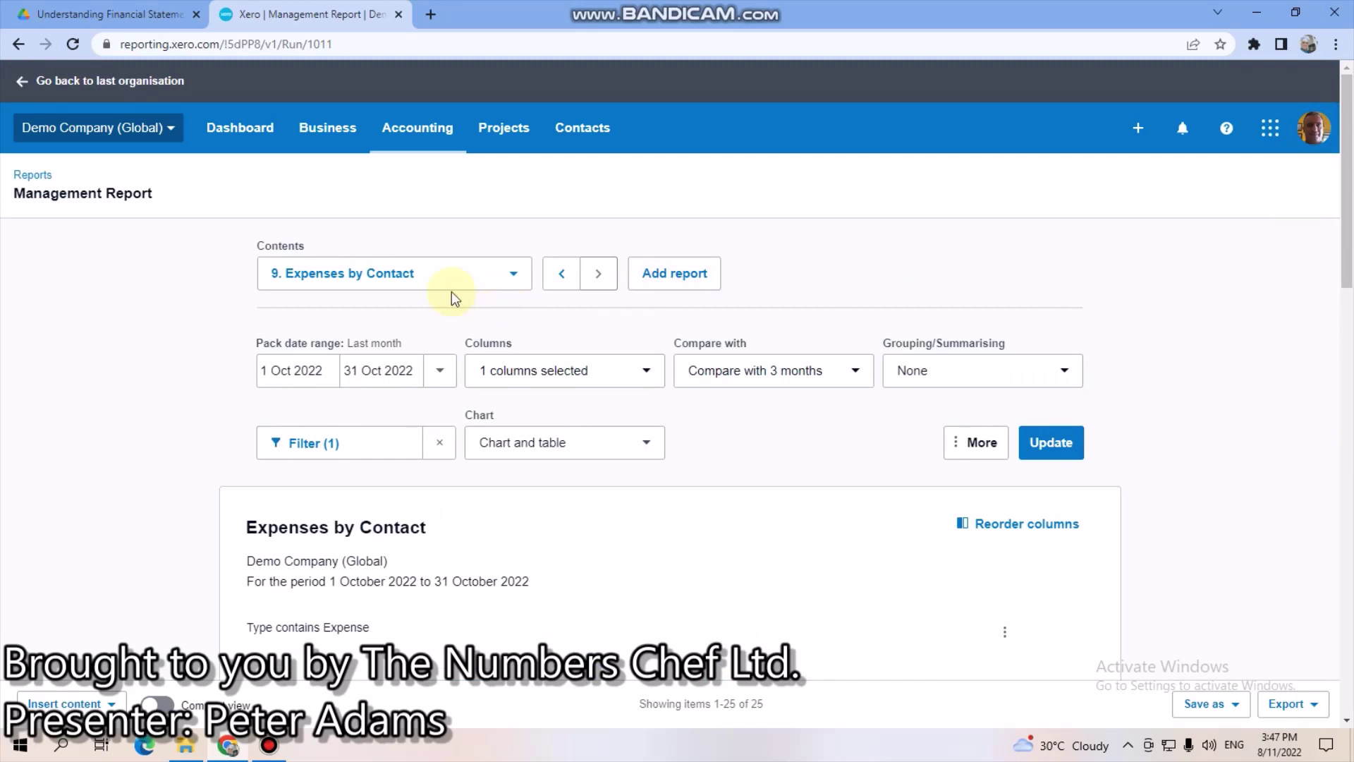
Go back through the pack's reports to the Aged Receivables Summary
left_click(562, 275)
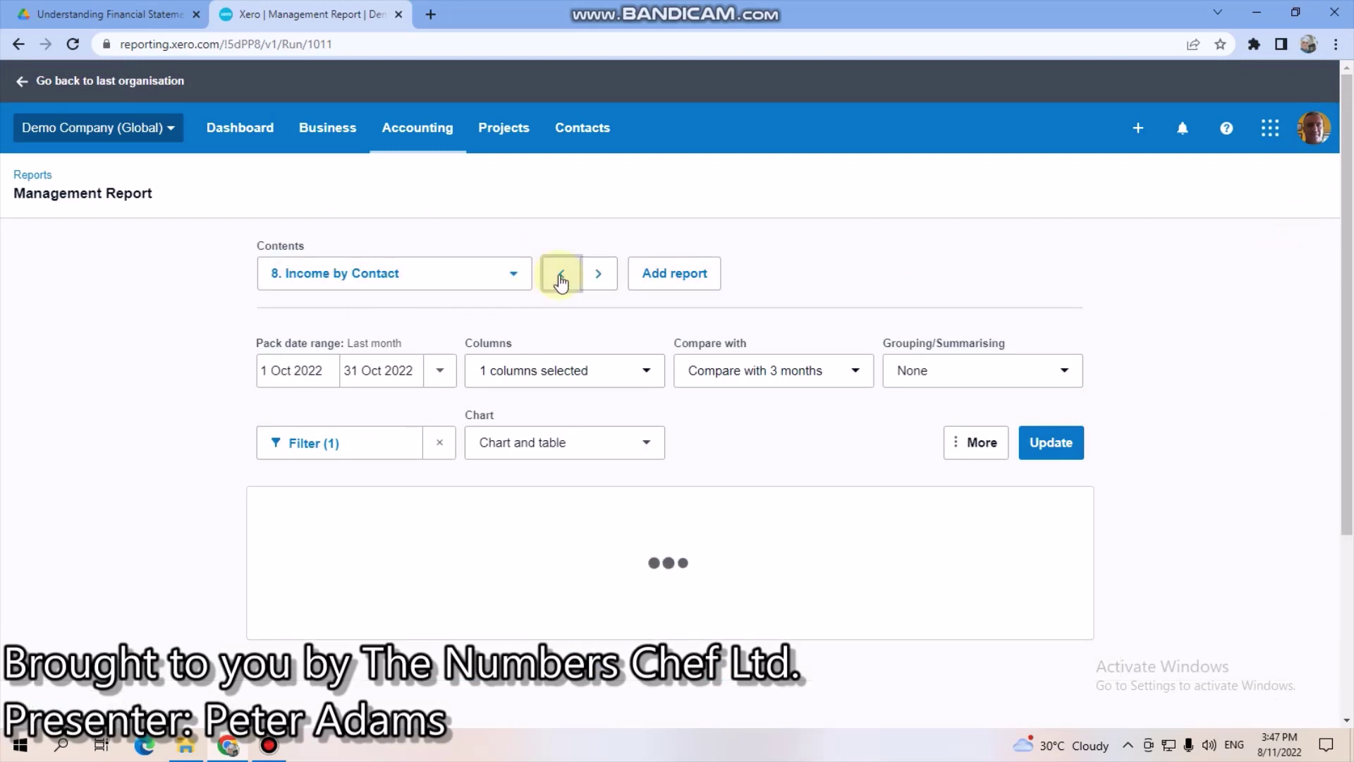
left_click(562, 275)
left_click(561, 275)
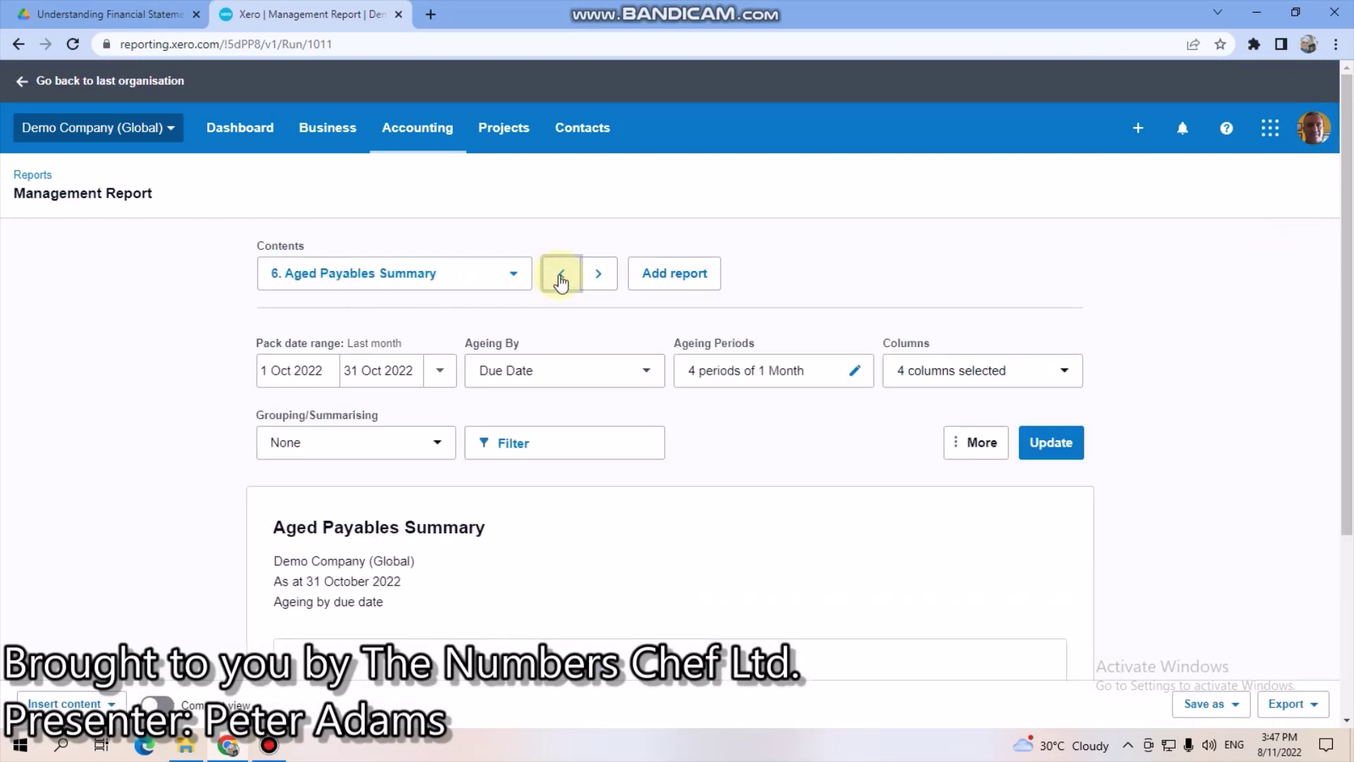
left_click(562, 275)
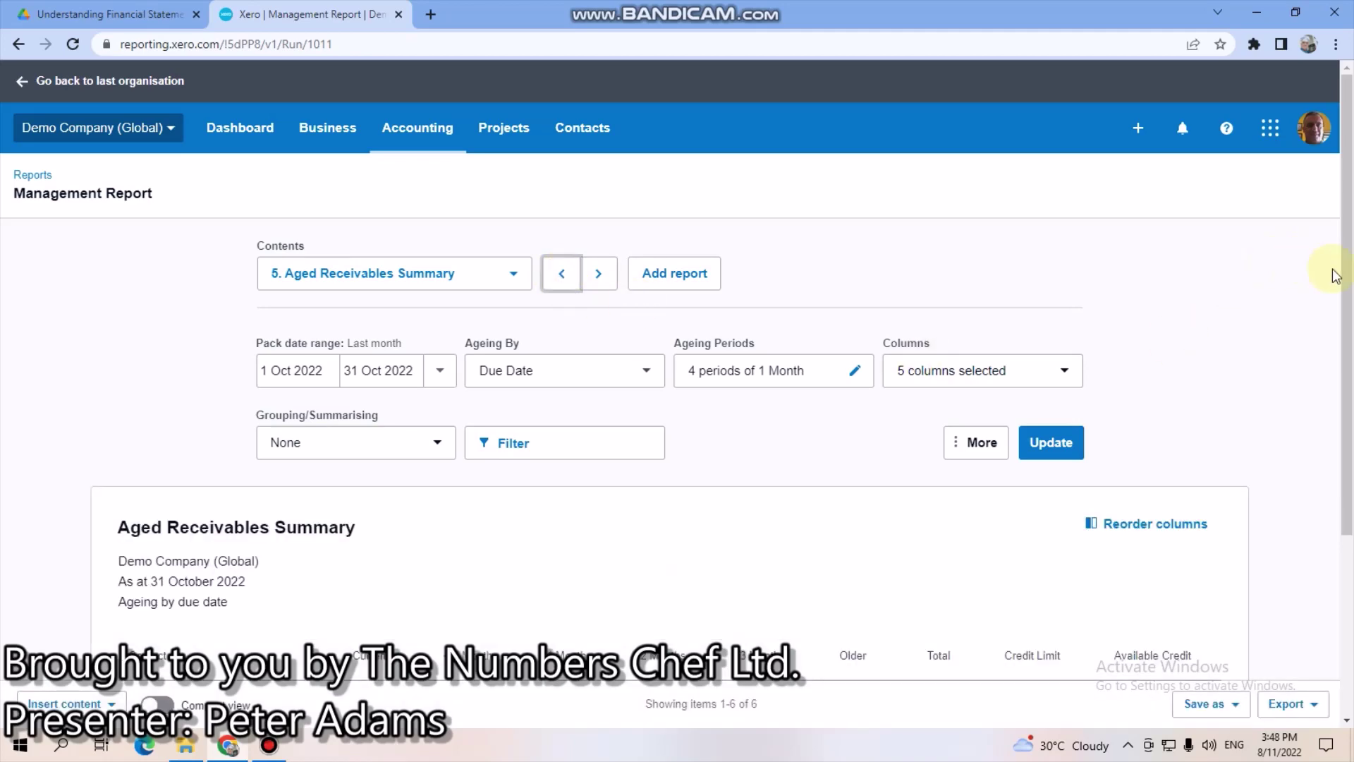
Enable the Add note option for cells in the Aged Receivables Summary
left_click_drag(1344, 333, 1333, 514)
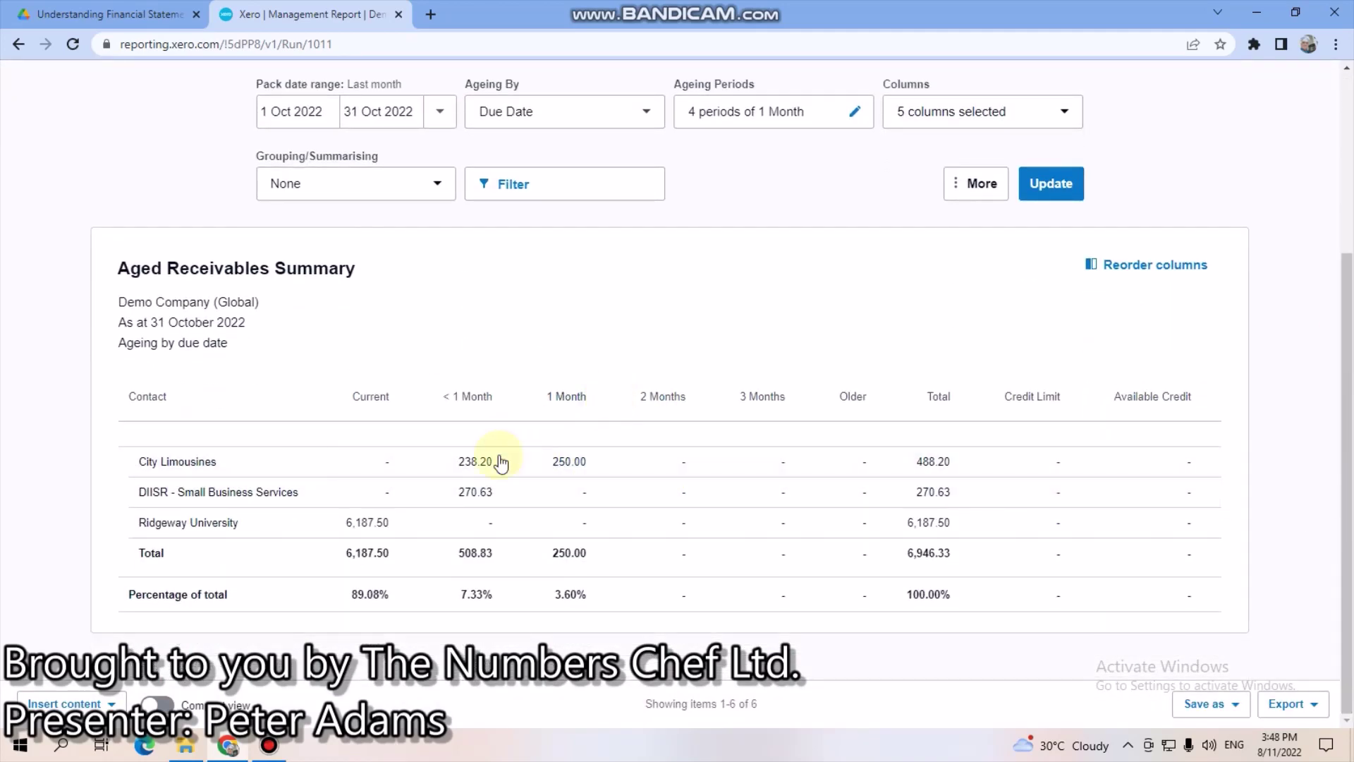
left_click(110, 695)
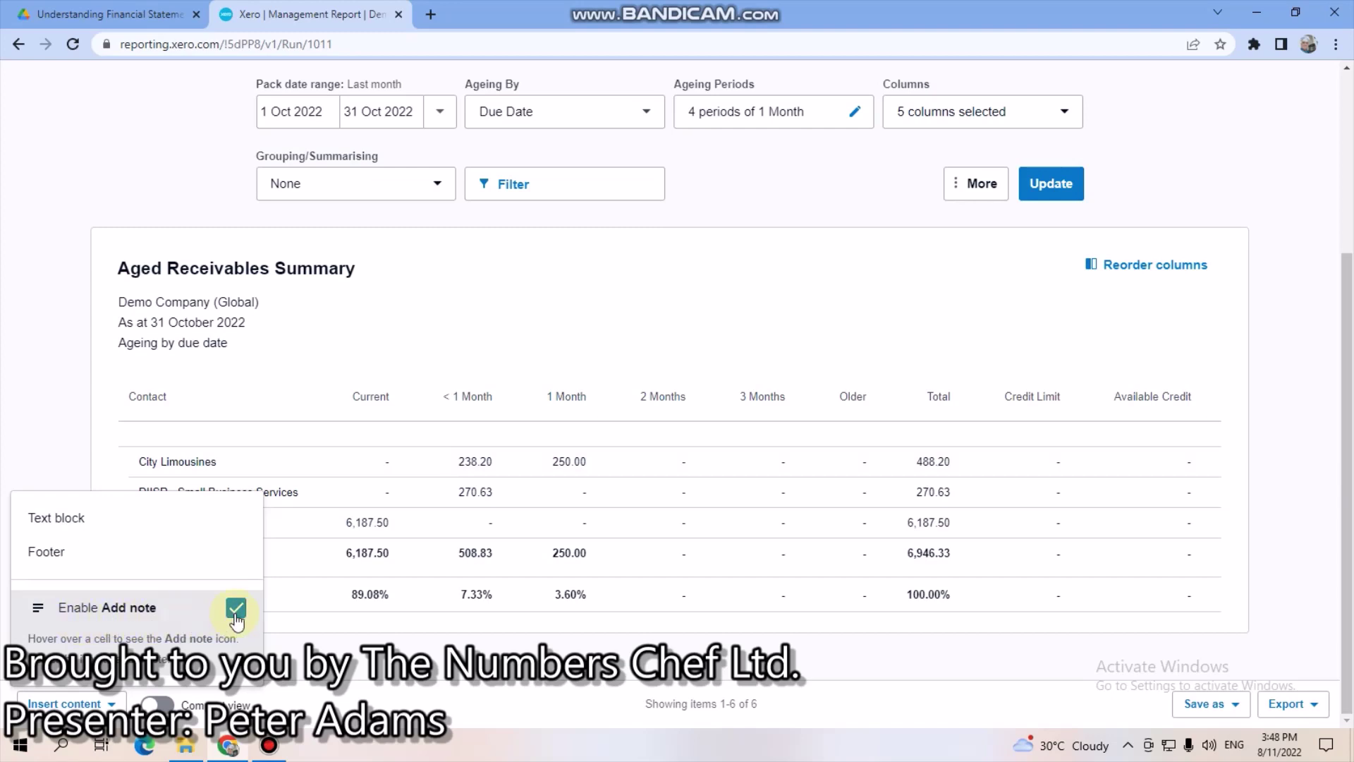
left_click(317, 586)
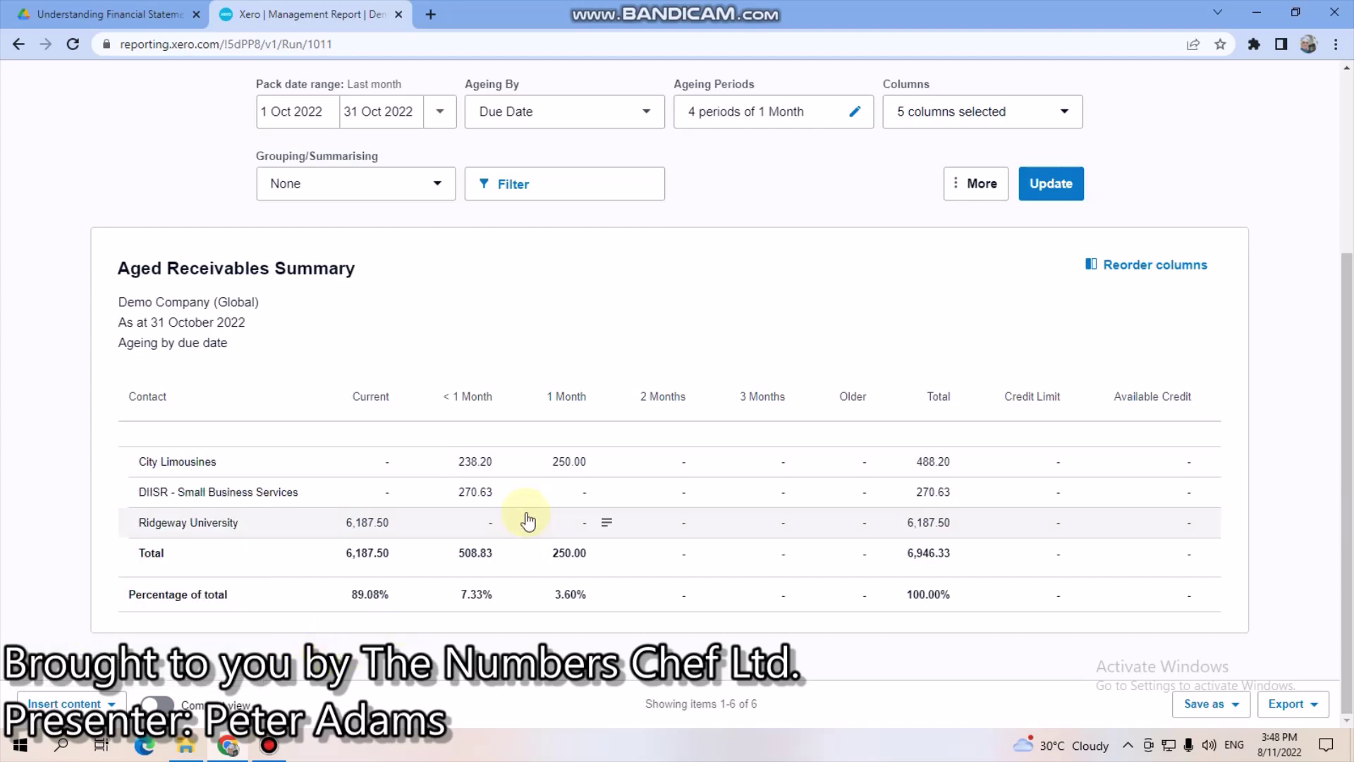